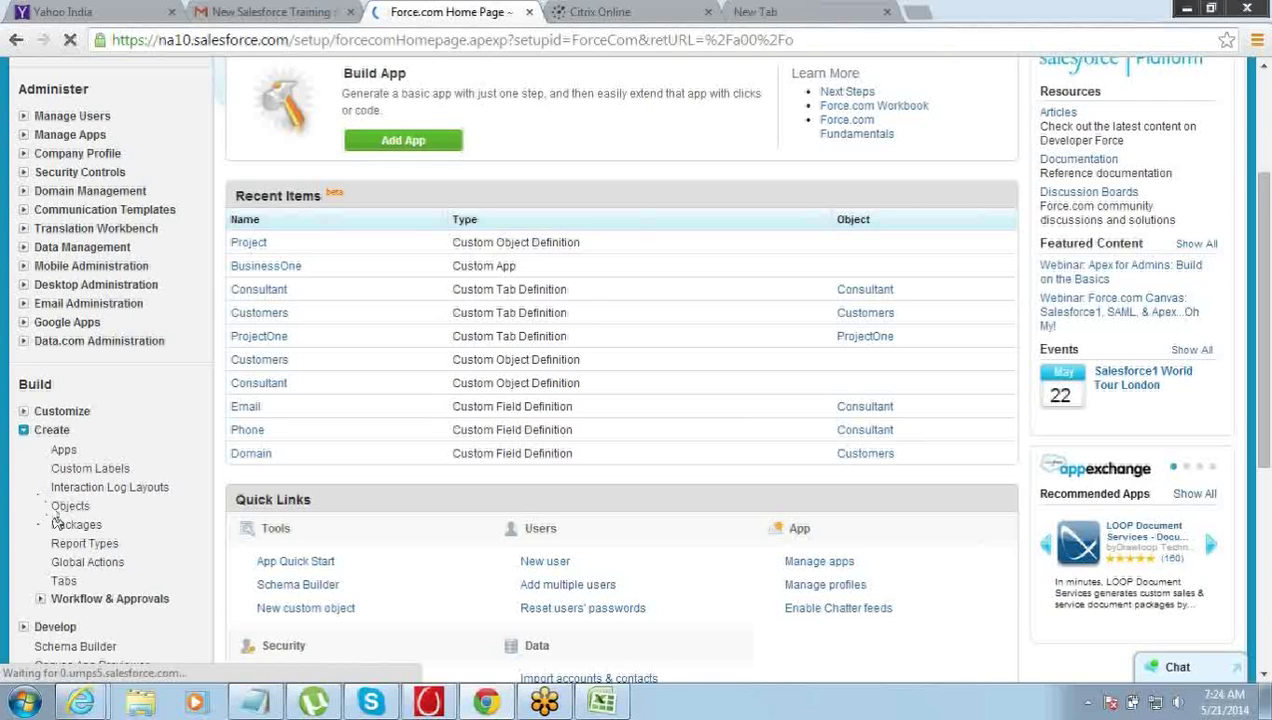
Step: Start a new custom field on the Project custom object with the Master-Detail Relationship data type
{"action": "left_click", "coordinate": [64, 507]}
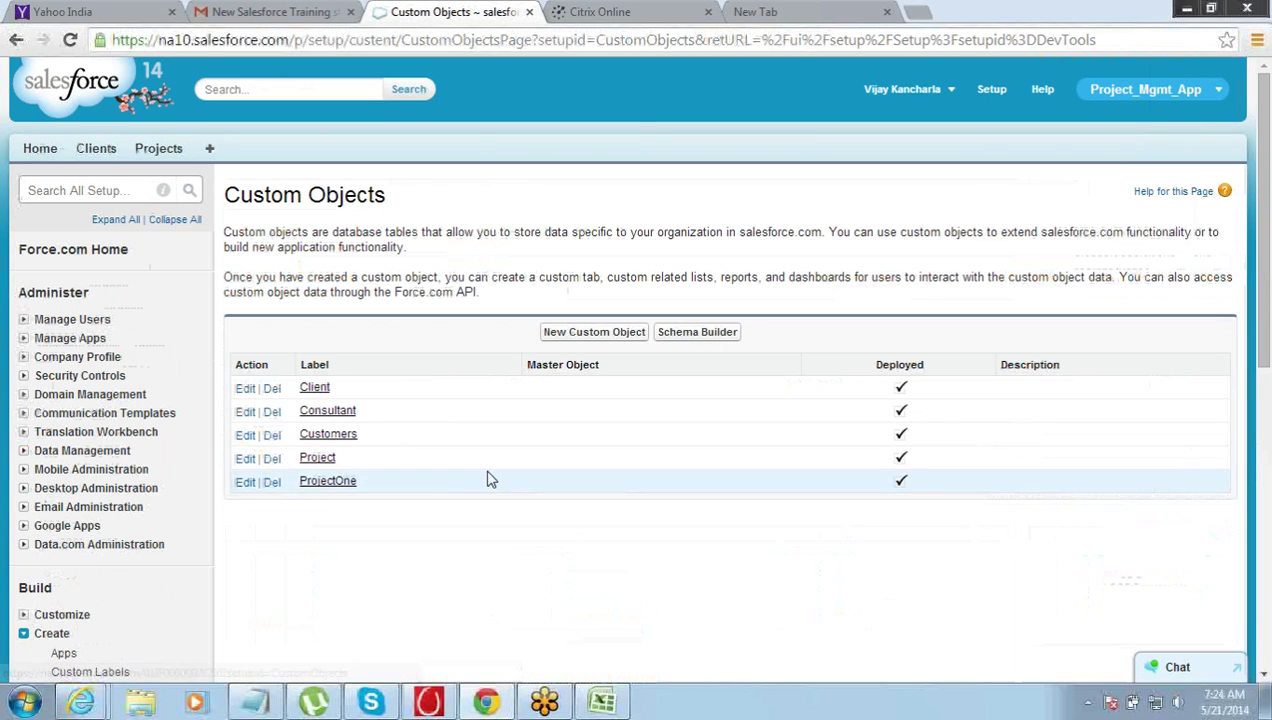
{"action": "left_click", "coordinate": [318, 460]}
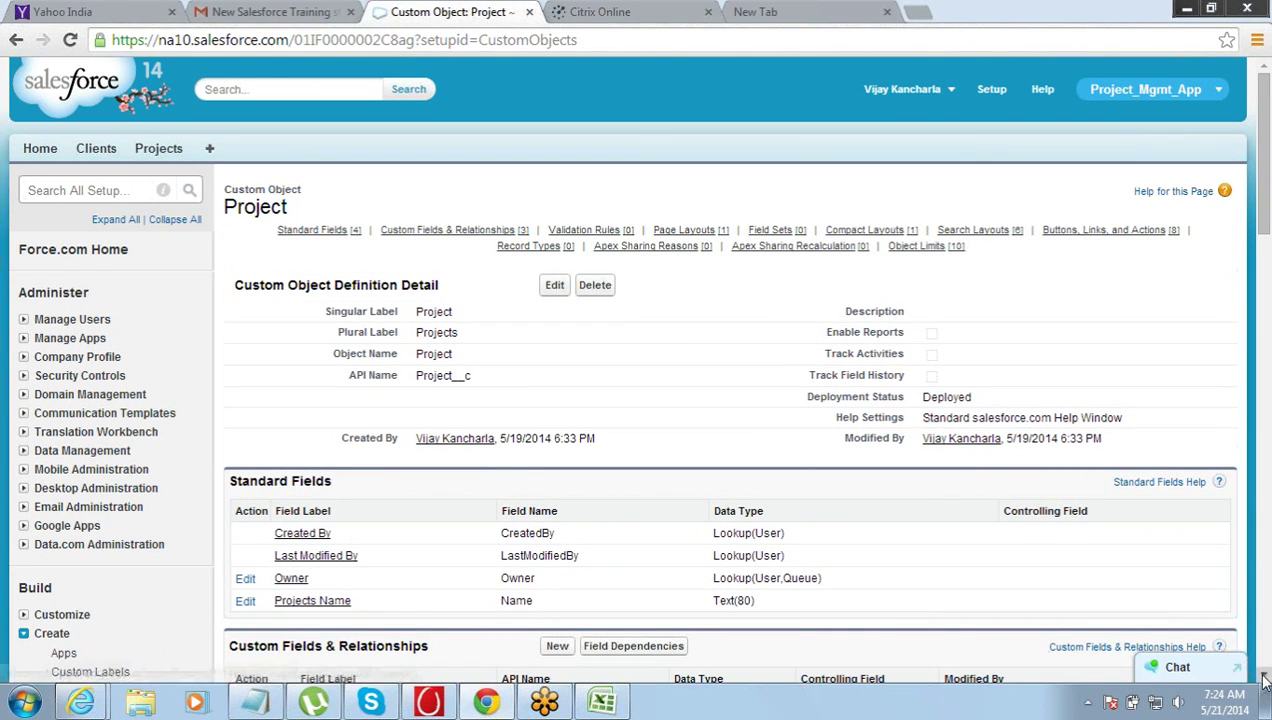
{"action": "scroll", "coordinate": [744, 464], "scroll_direction": "down", "scroll_amount": 3}
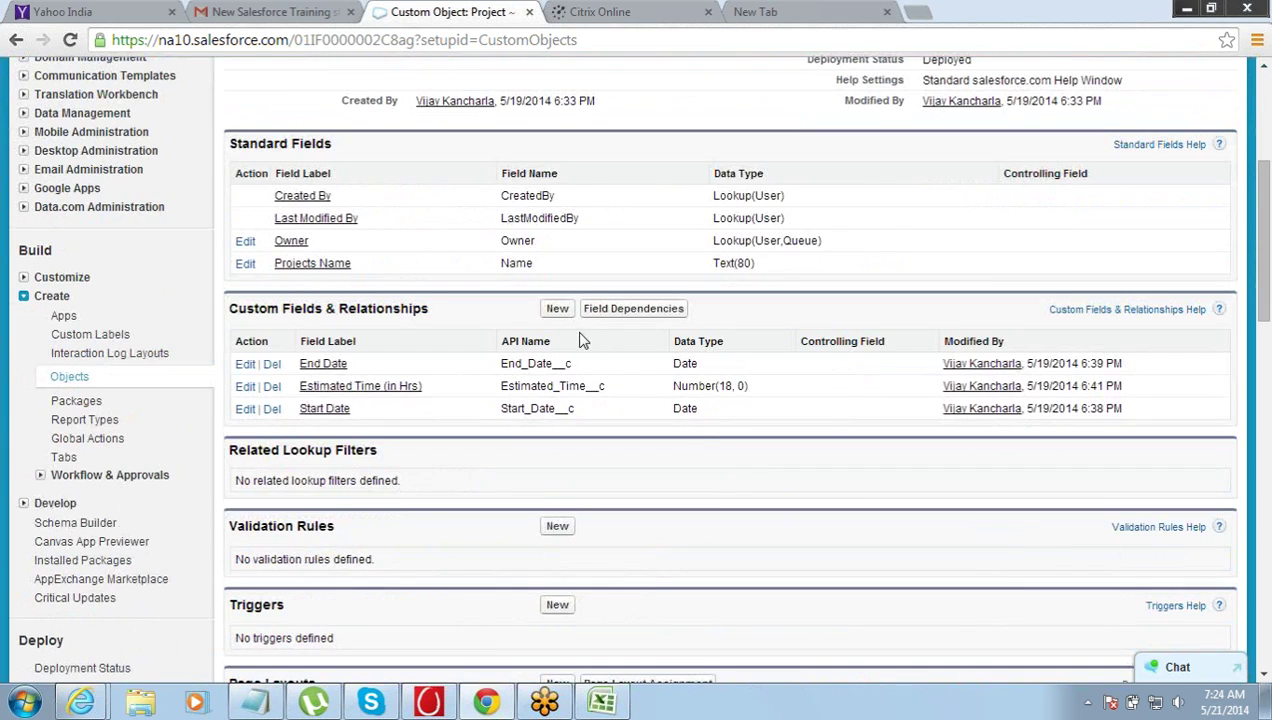
{"action": "left_click", "coordinate": [555, 312]}
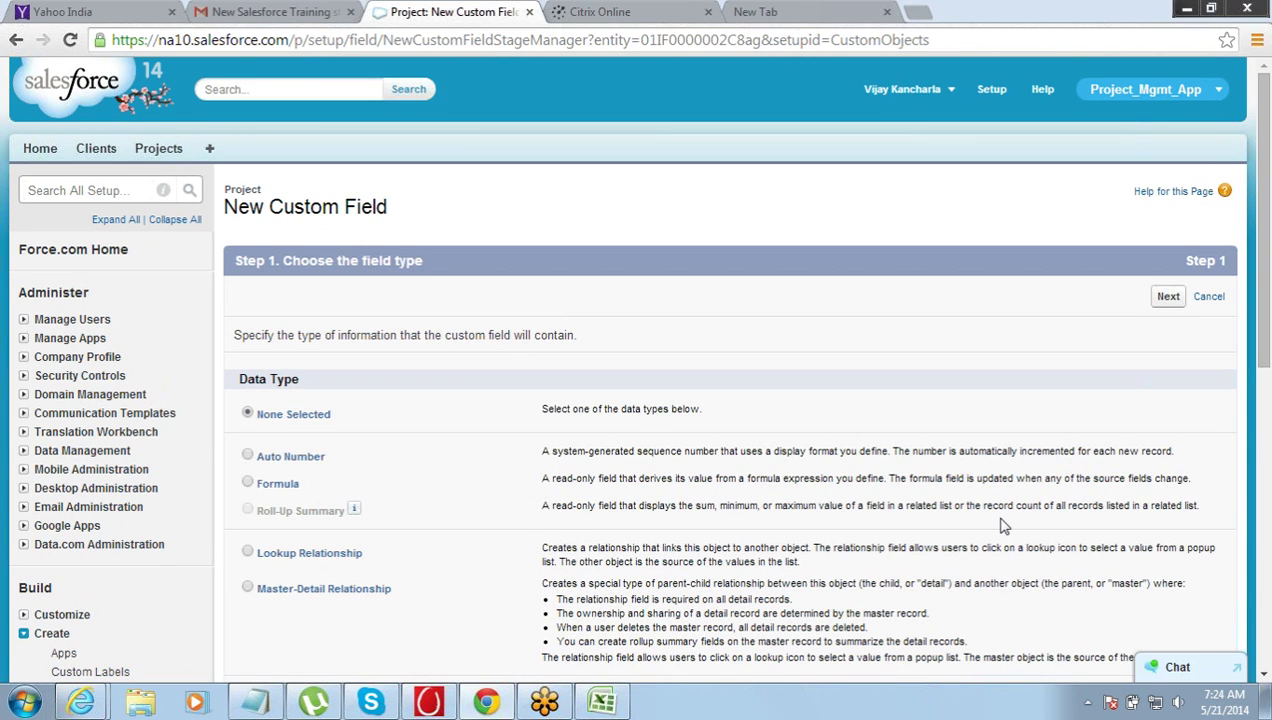
{"action": "left_click_drag", "start_coordinate": [1265, 305], "coordinate": [1265, 356]}
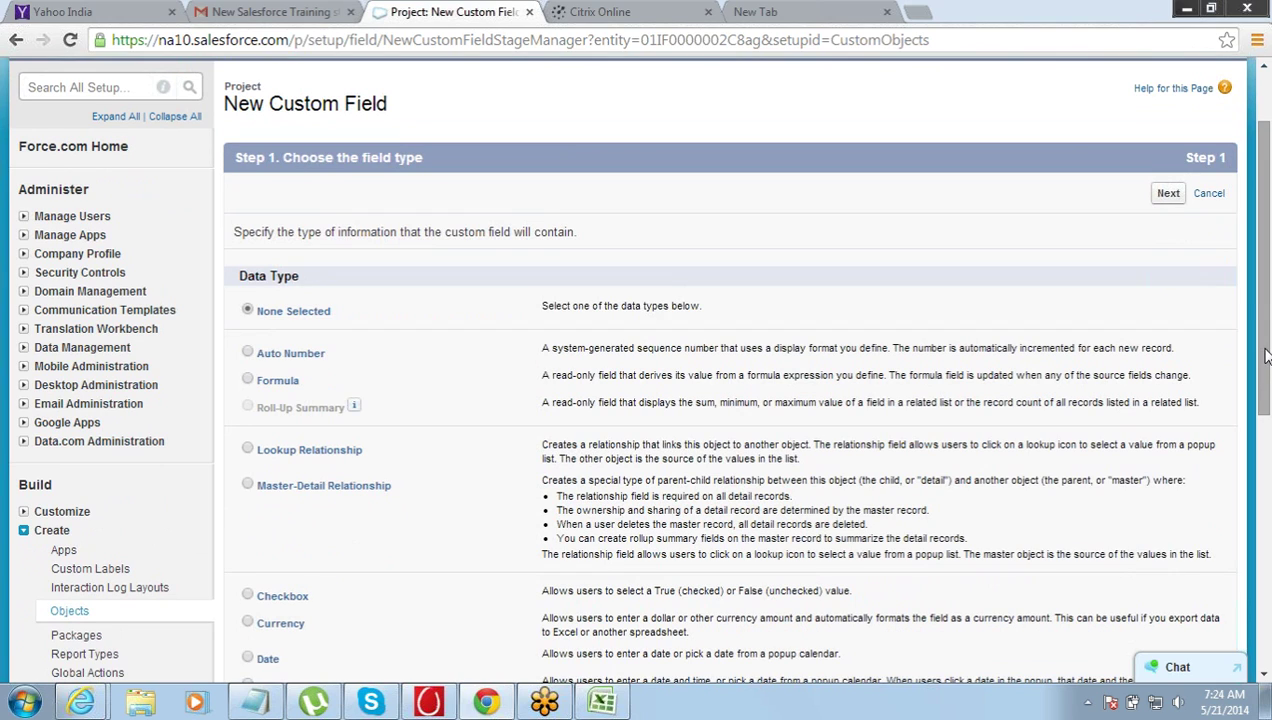
{"action": "left_click", "coordinate": [248, 485]}
{"action": "left_click", "coordinate": [1170, 195]}
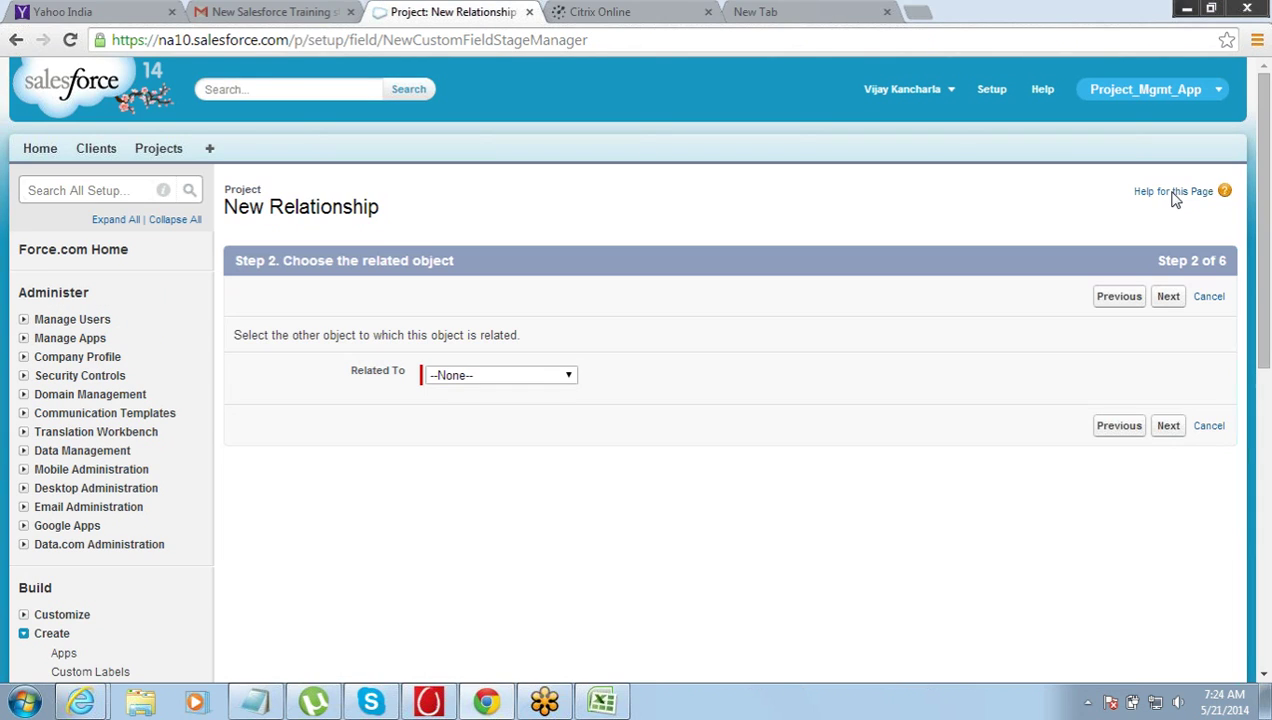
Step: Relate the new master-detail field to the Client object
{"action": "left_click", "coordinate": [565, 378]}
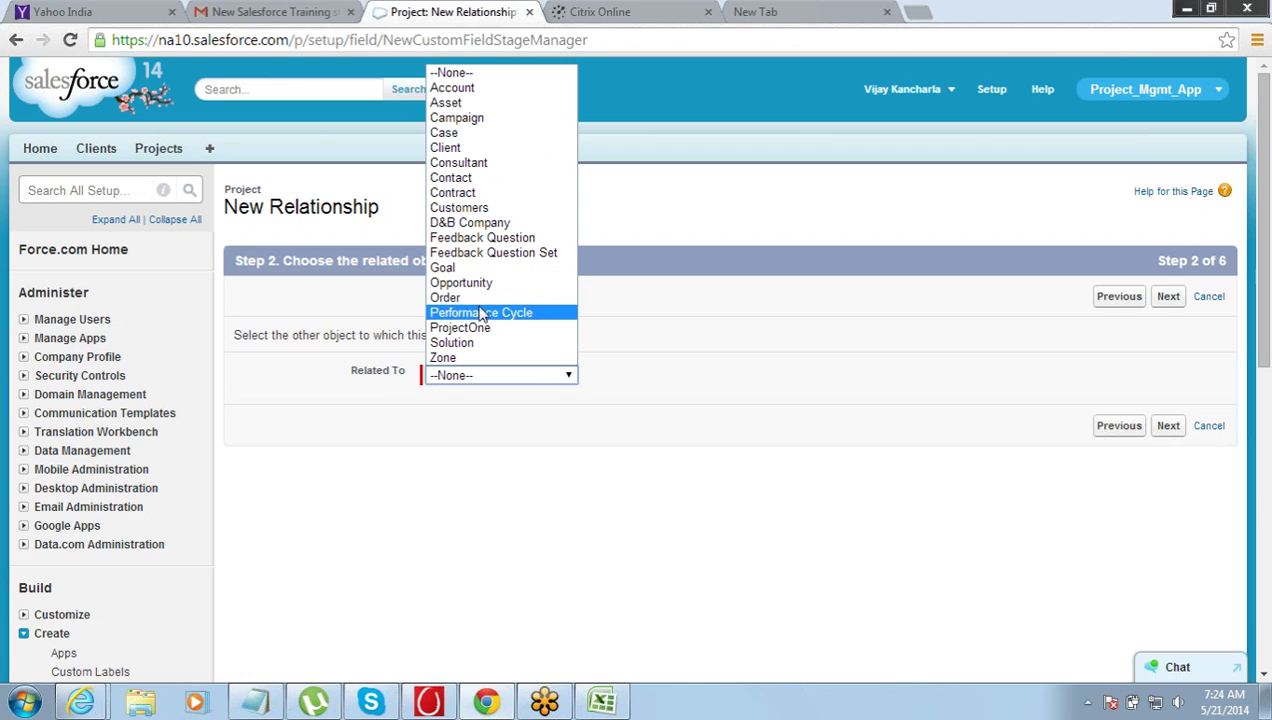
{"action": "left_click", "coordinate": [492, 156]}
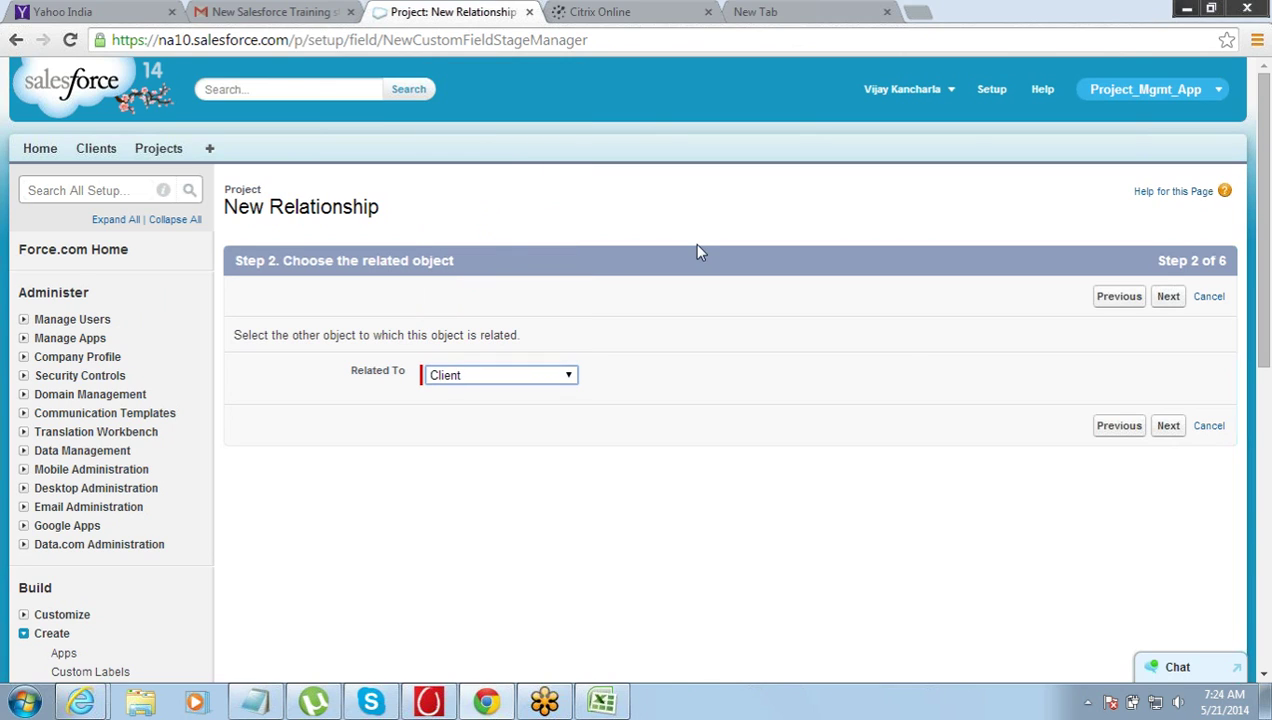
{"action": "left_click", "coordinate": [1168, 297]}
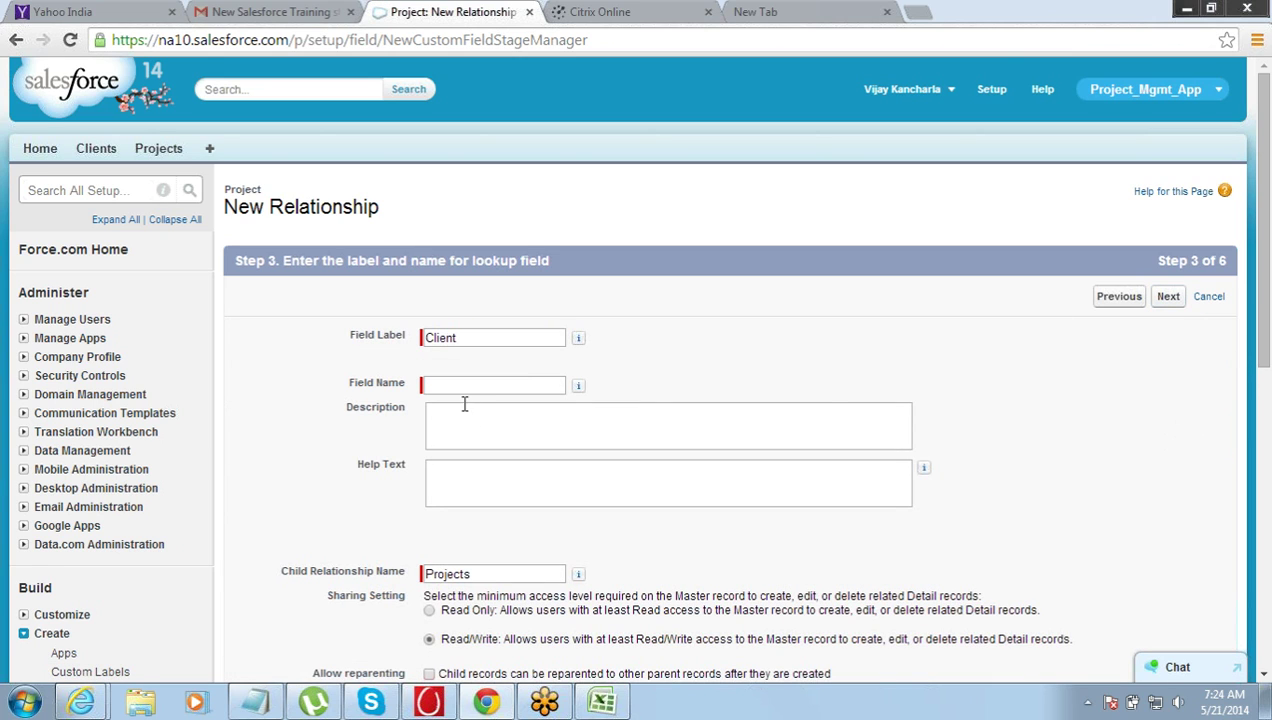
Step: Set the relationship's field name to Client and save it with the default security, page layout and related list settings
{"action": "left_click", "coordinate": [462, 386]}
{"action": "type", "text": "Clien"}
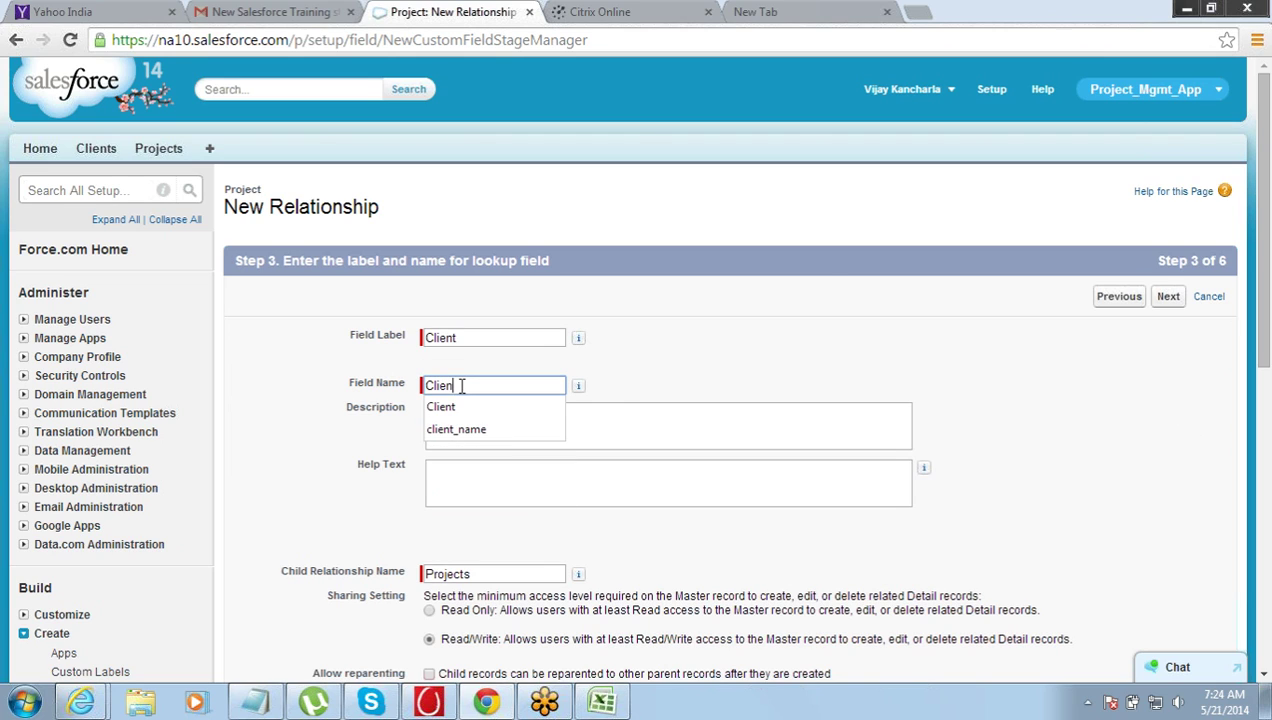
{"action": "type", "text": "t"}
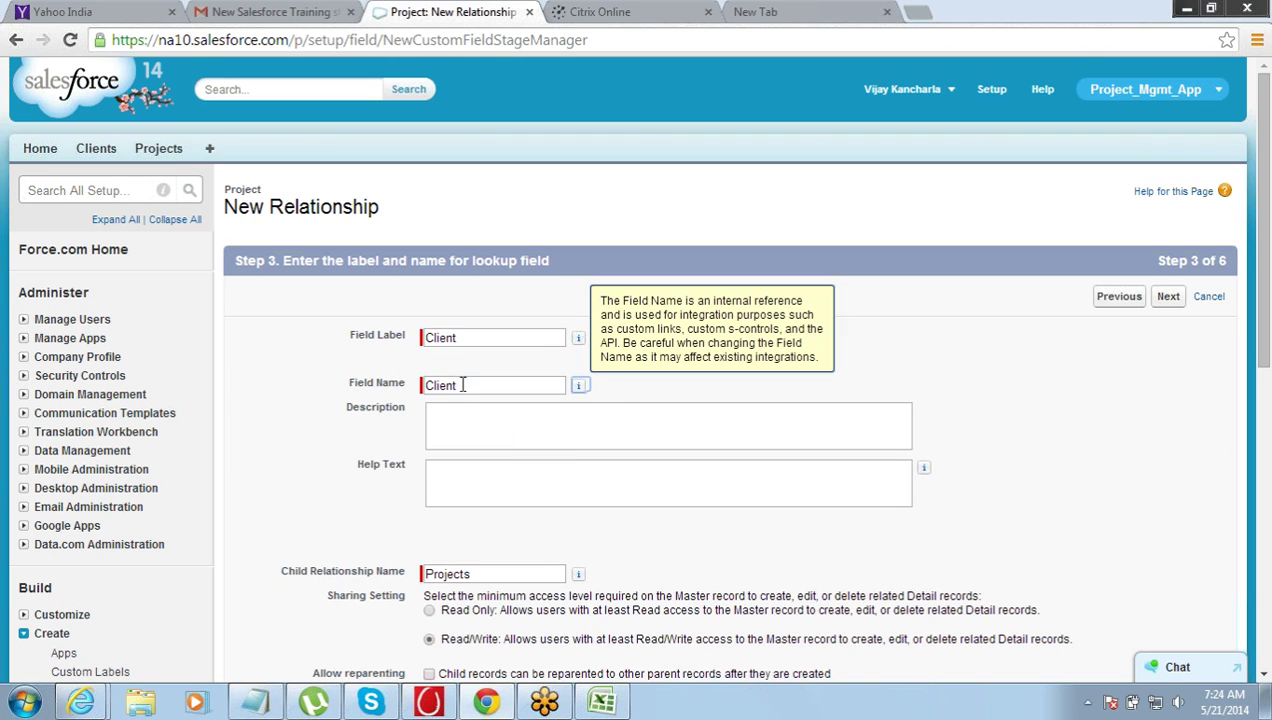
{"action": "left_click", "coordinate": [1166, 297]}
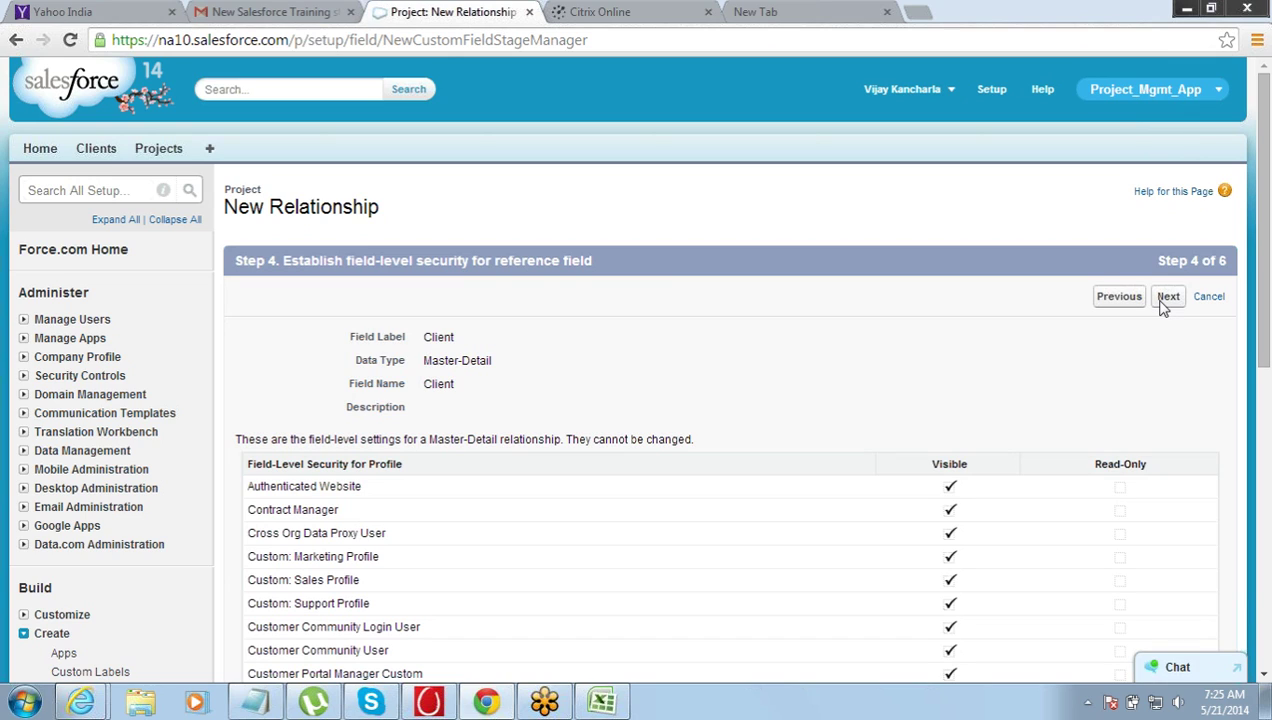
{"action": "left_click", "coordinate": [1166, 298]}
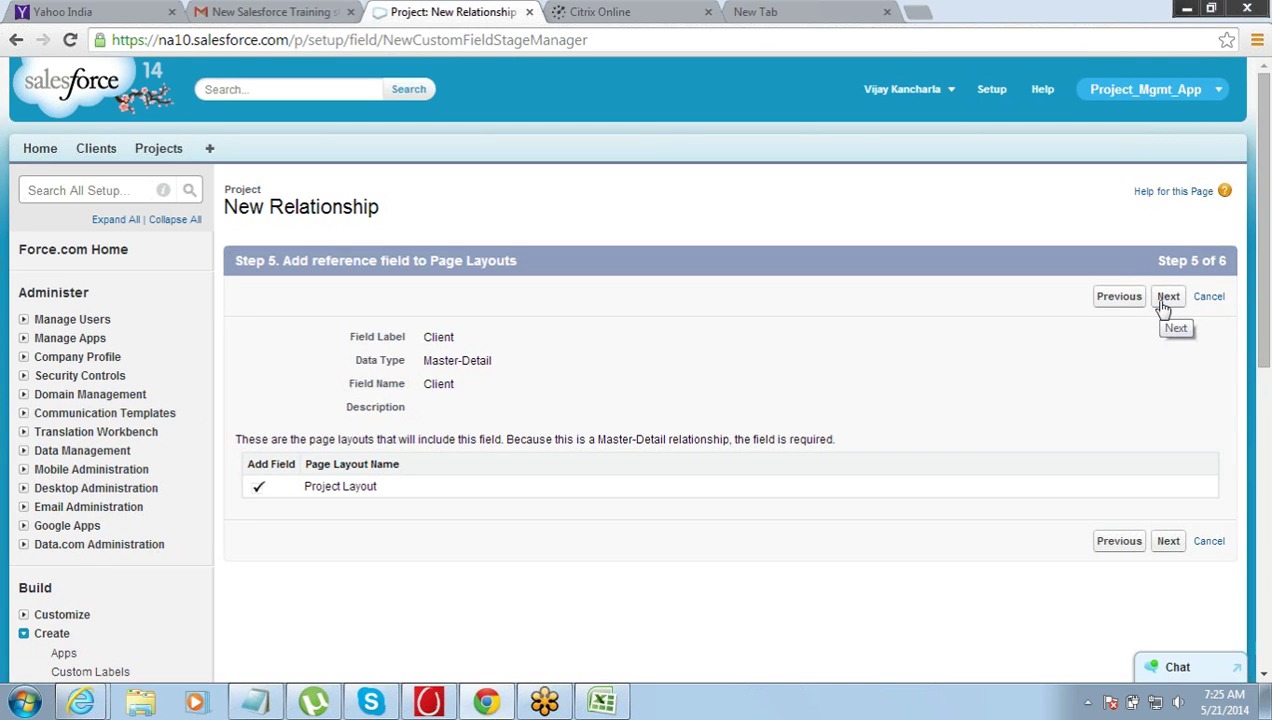
{"action": "left_click", "coordinate": [1166, 298]}
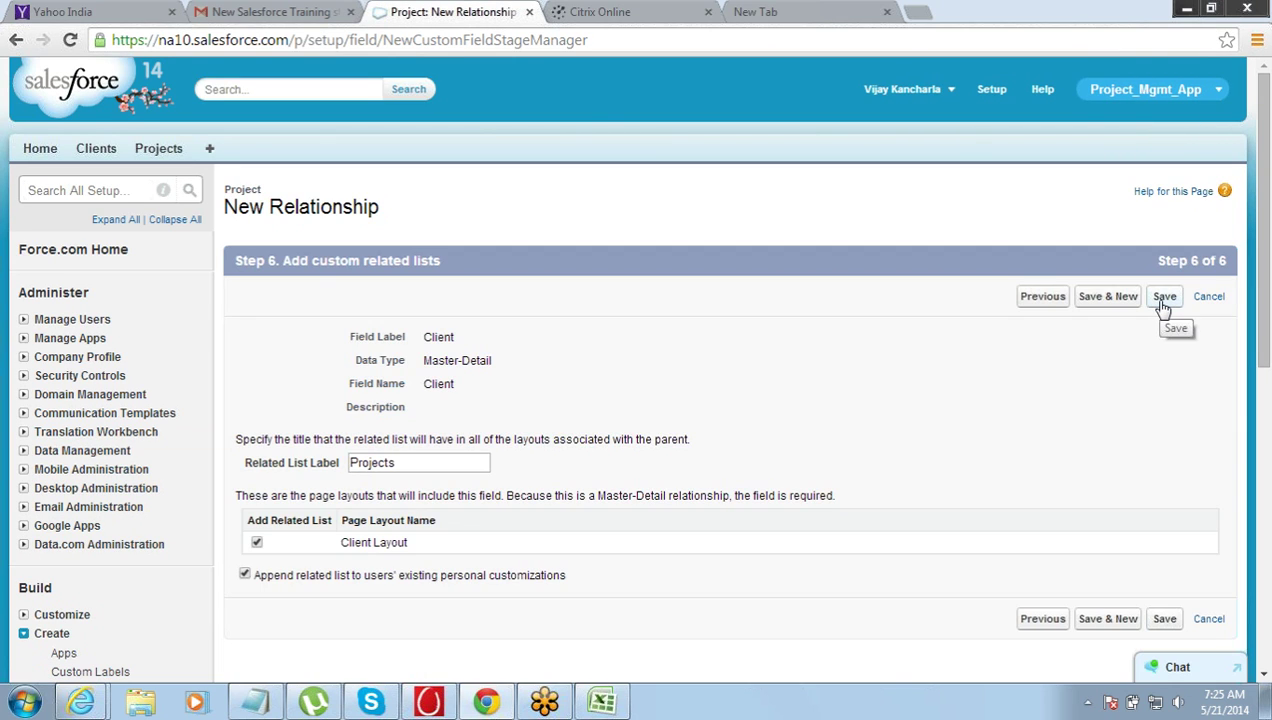
{"action": "left_click", "coordinate": [1163, 298]}
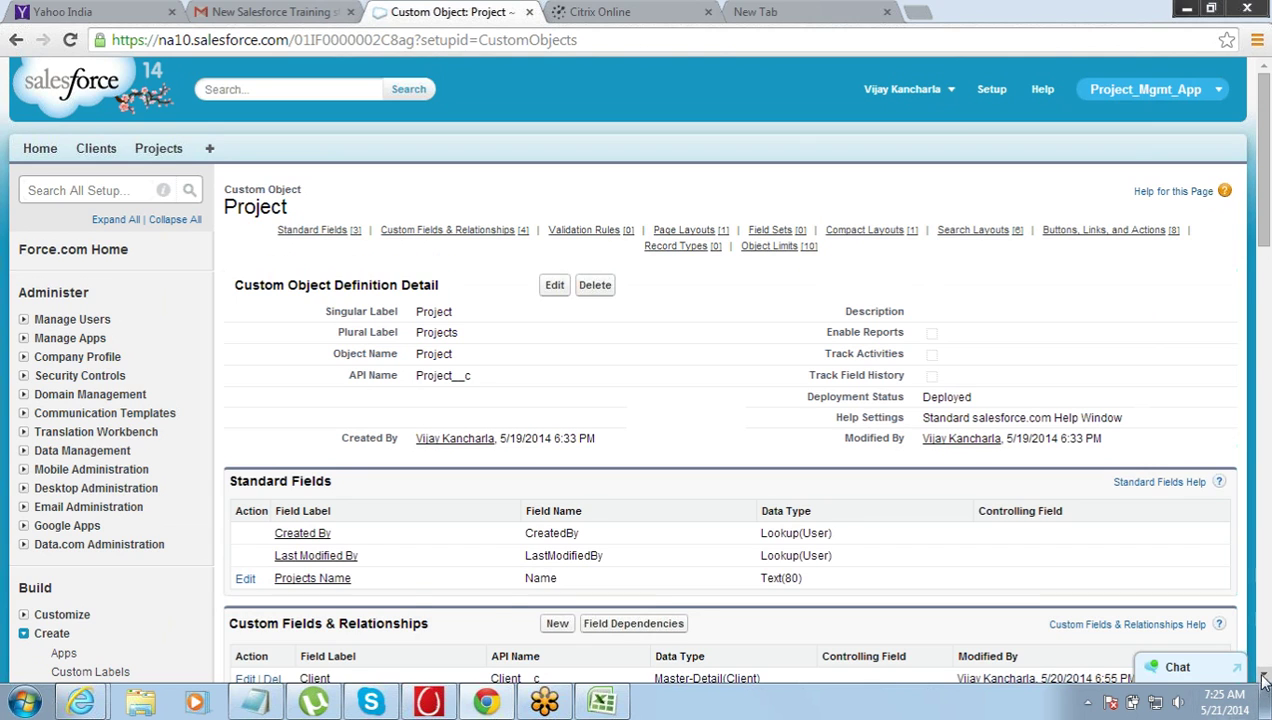
Step: Examine the label and data type of the Client field among the Project object's custom fields and relationships
{"action": "left_click", "coordinate": [1263, 680]}
{"action": "left_click", "coordinate": [1263, 680]}
{"action": "left_click", "coordinate": [1263, 680]}
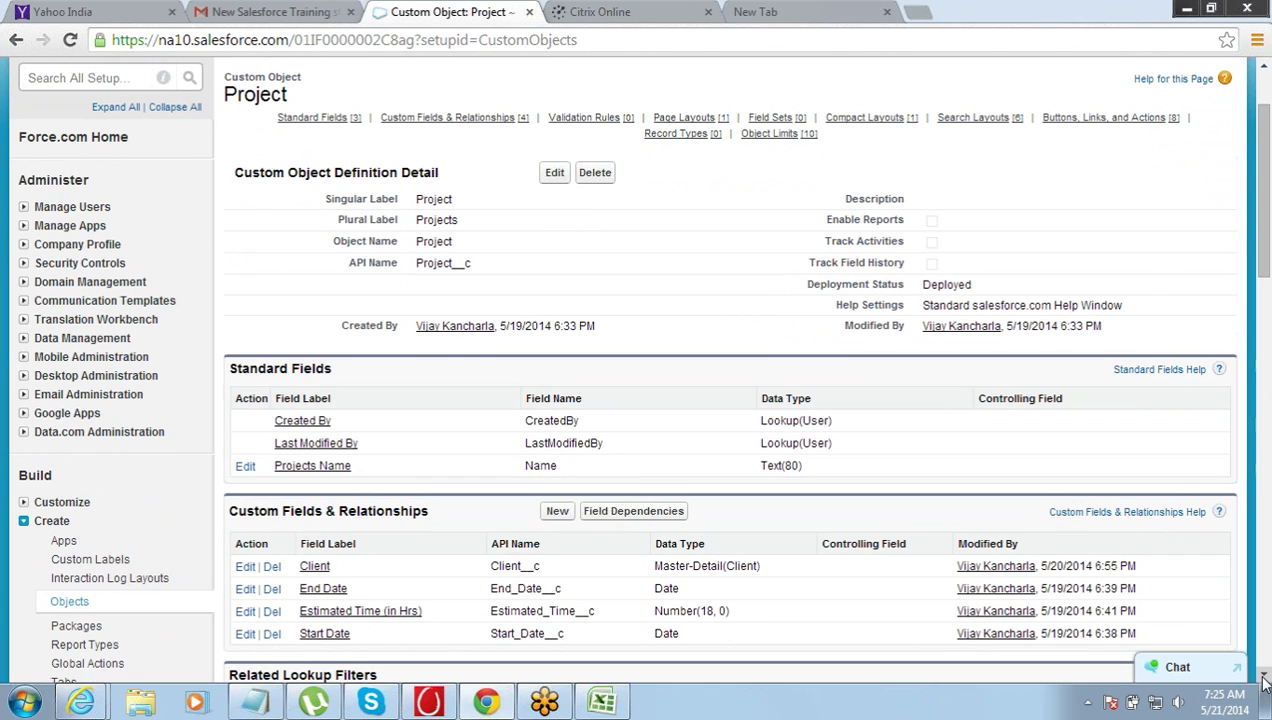
{"action": "left_click", "coordinate": [1263, 680]}
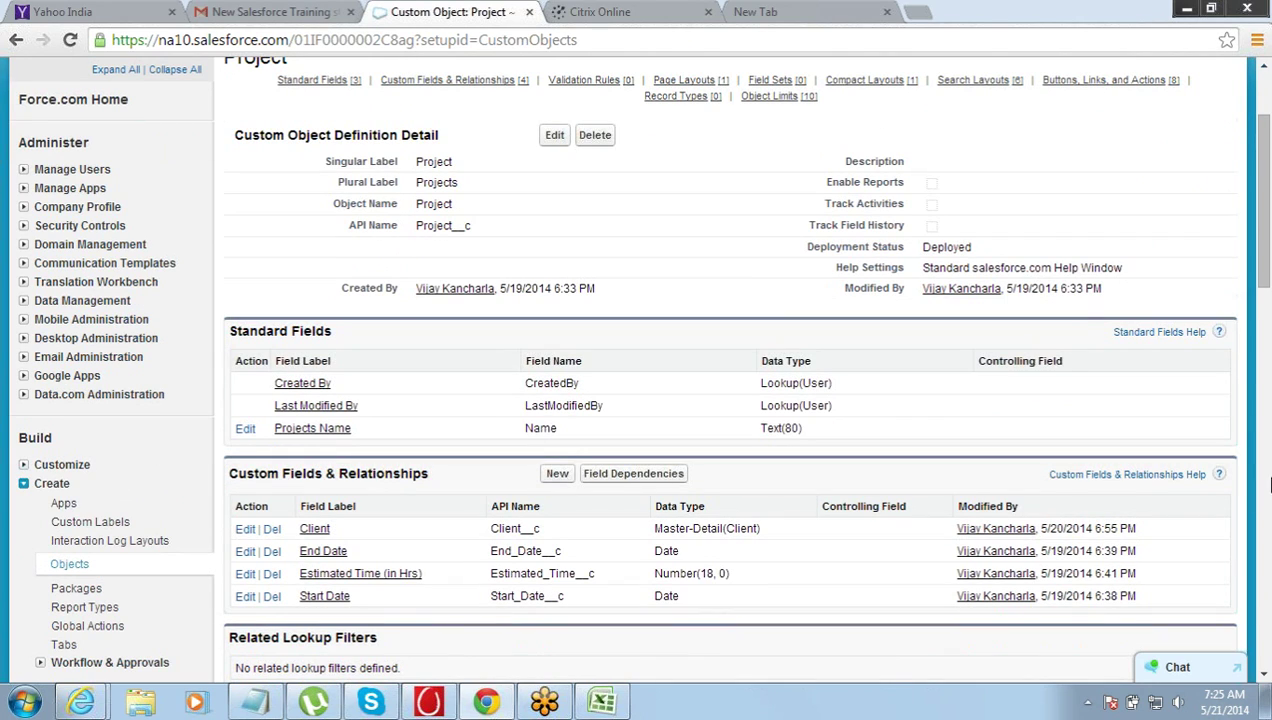
{"action": "left_click_drag", "start_coordinate": [1265, 288], "coordinate": [1264, 326]}
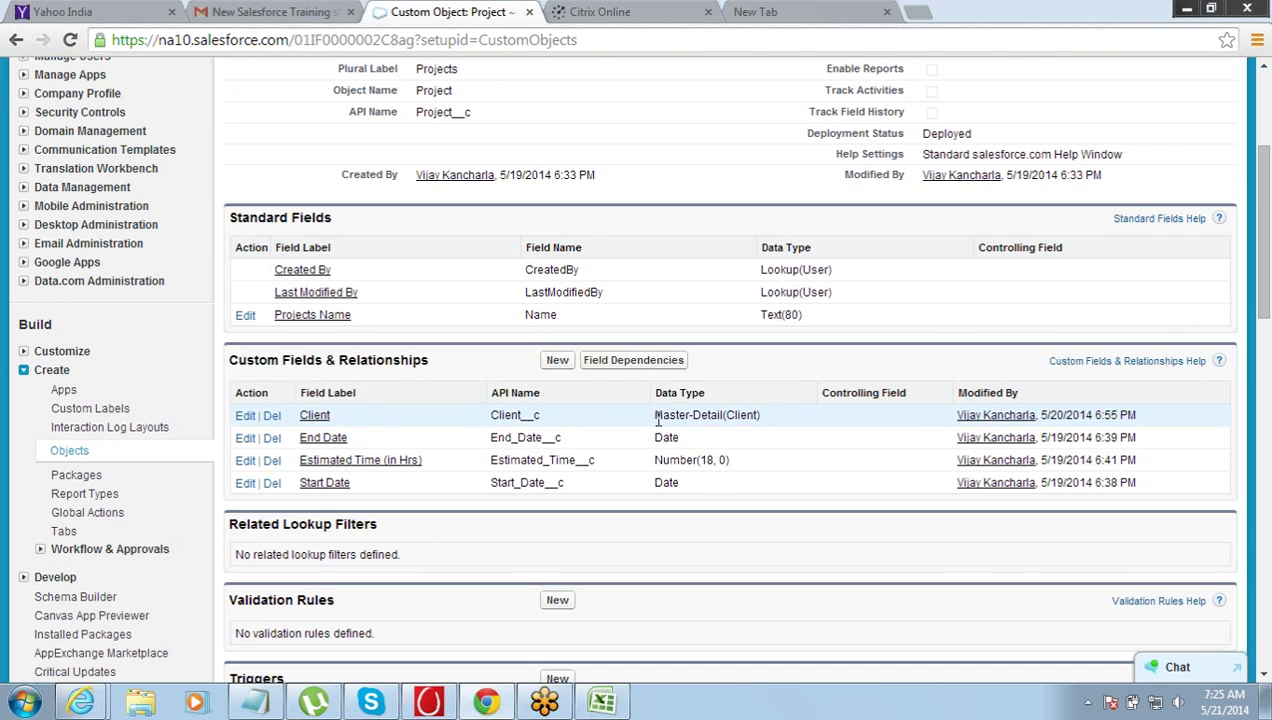
{"action": "left_click_drag", "start_coordinate": [655, 416], "coordinate": [747, 418]}
{"action": "left_click", "coordinate": [747, 418]}
{"action": "left_click_drag", "start_coordinate": [340, 424], "coordinate": [300, 418]}
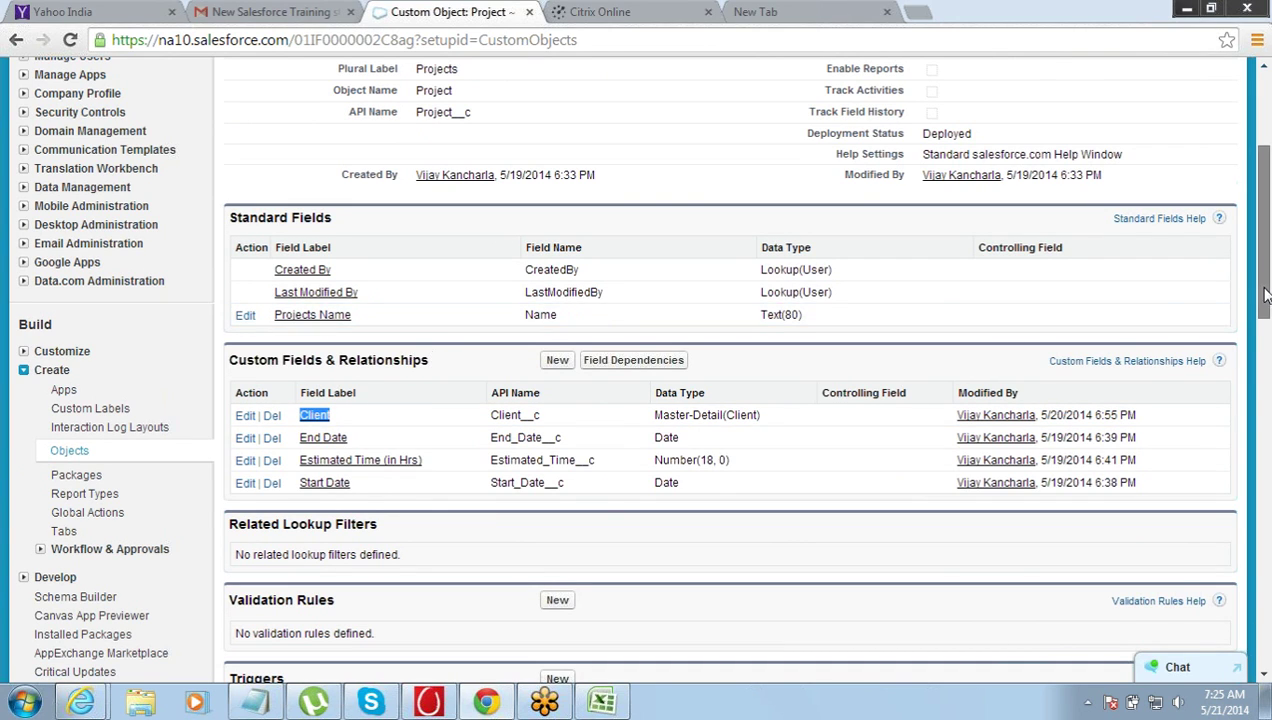
{"action": "left_click_drag", "start_coordinate": [1257, 298], "coordinate": [1208, 133]}
{"action": "left_click", "coordinate": [688, 128]}
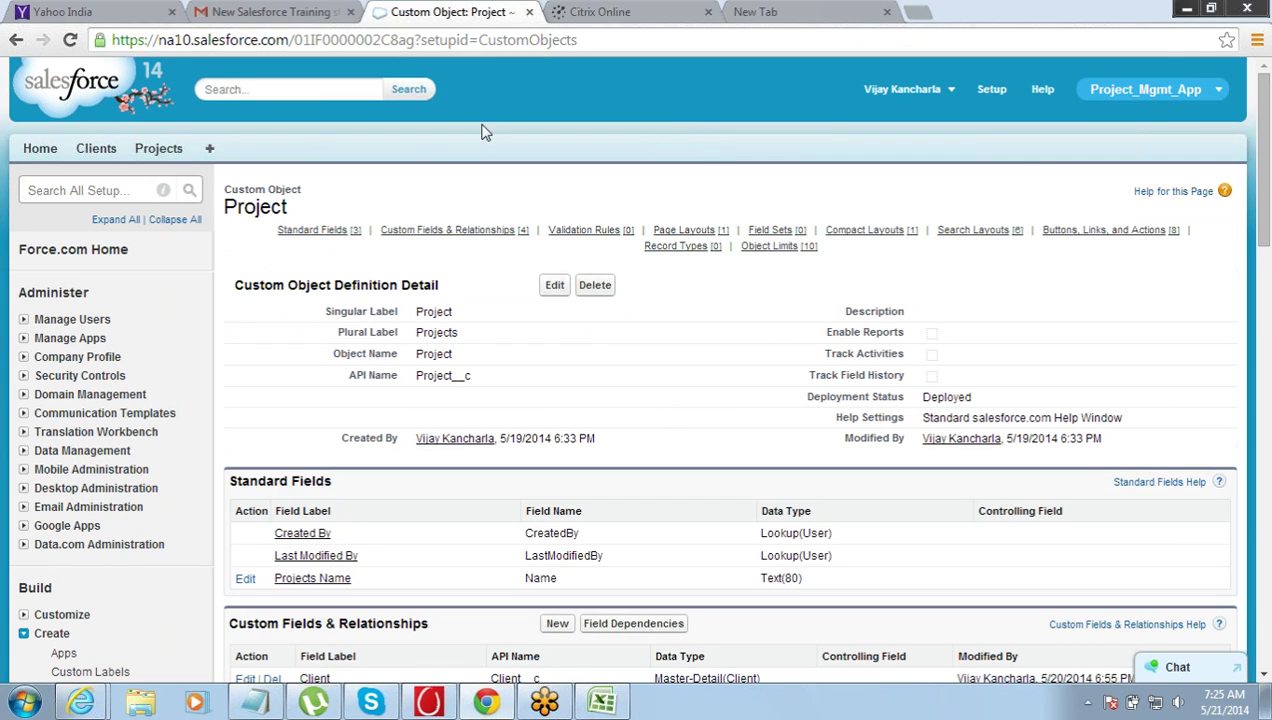
Step: Start a new project record and name it IBM Consulting
{"action": "left_click", "coordinate": [90, 155]}
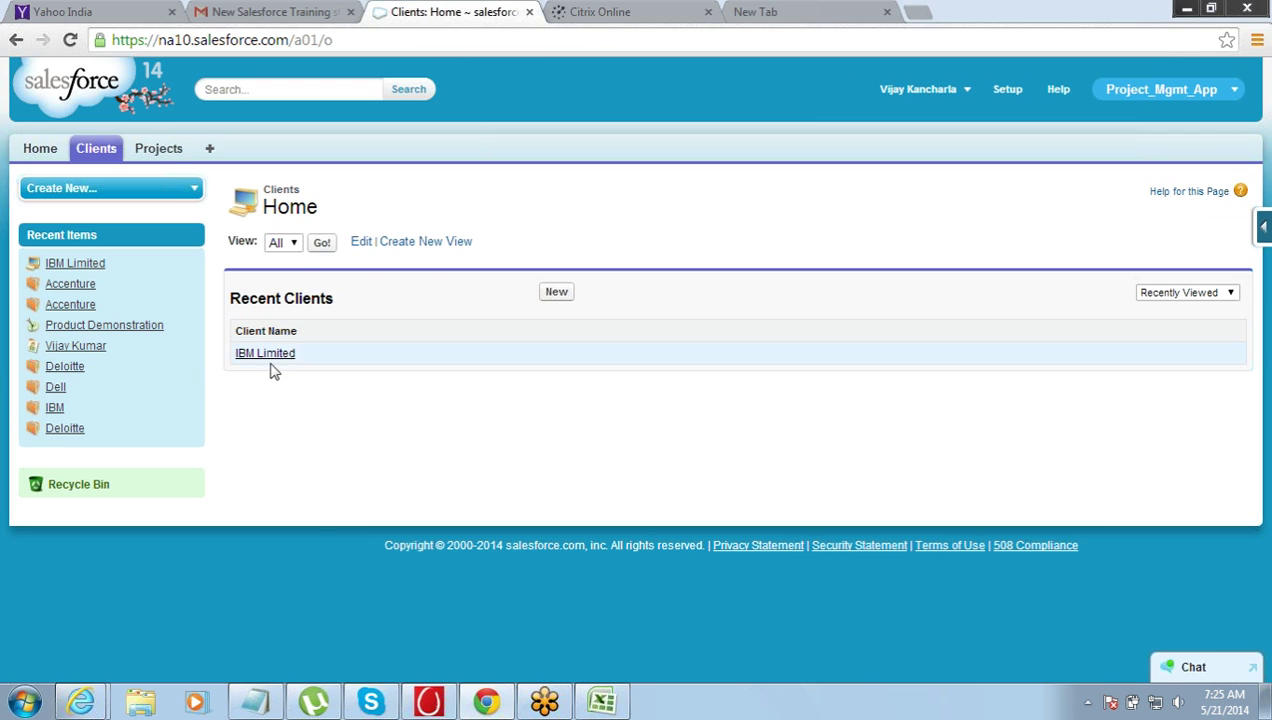
{"action": "left_click", "coordinate": [160, 149]}
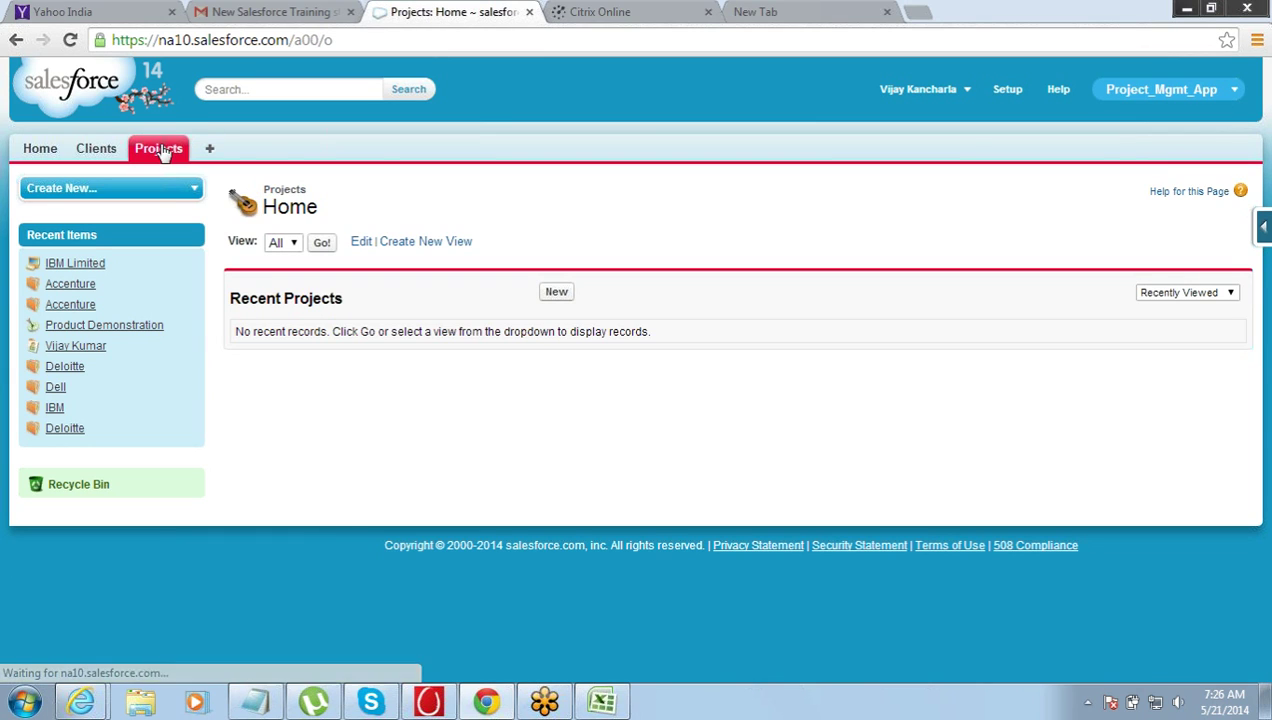
{"action": "left_click", "coordinate": [558, 293]}
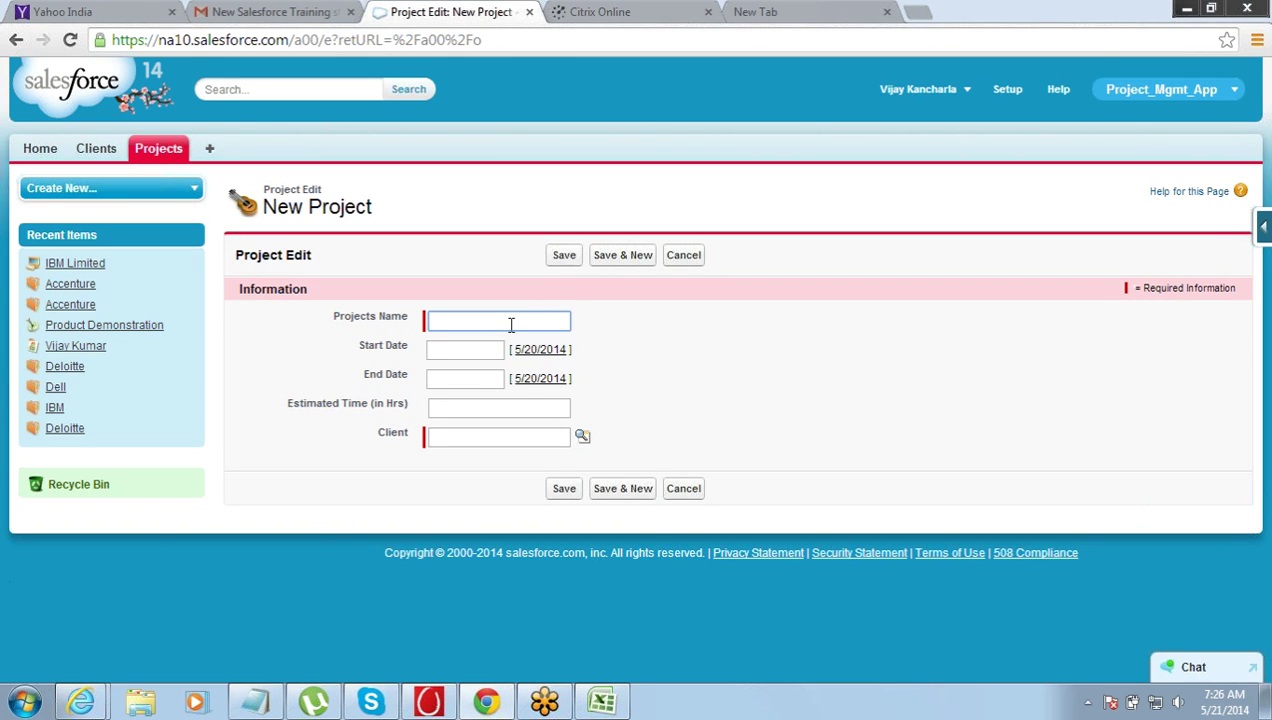
{"action": "type", "text": "IBM Co"}
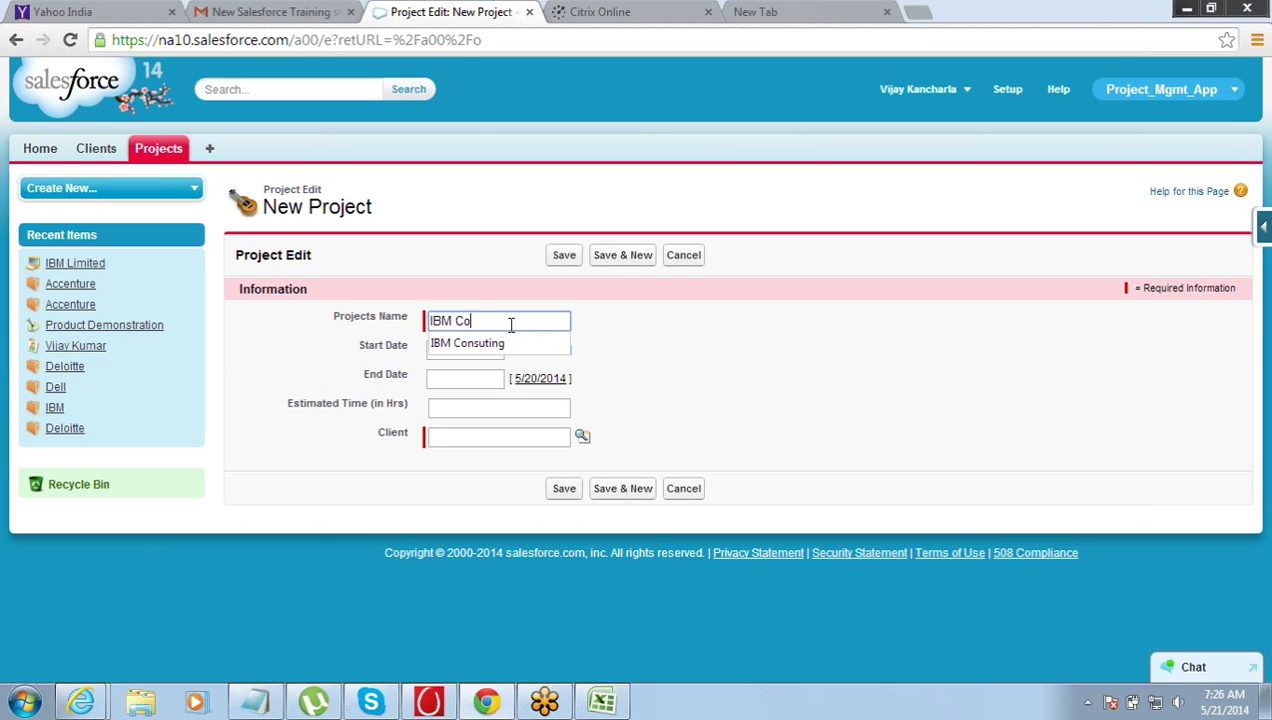
{"action": "type", "text": "nsulting"}
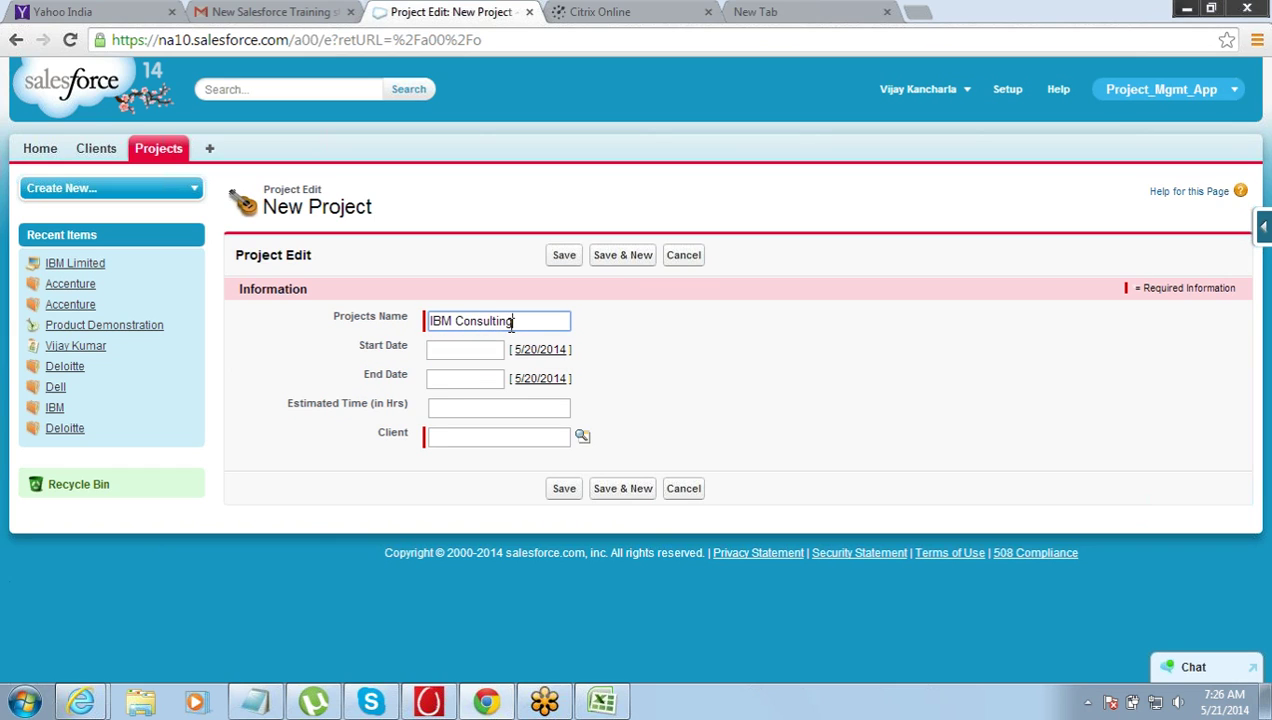
Step: Set the project's start date to 5/22/2014, its end date to 5/29/2014 and its estimated time to 40 hours
{"action": "key", "text": "Tab"}
{"action": "left_click", "coordinate": [538, 466]}
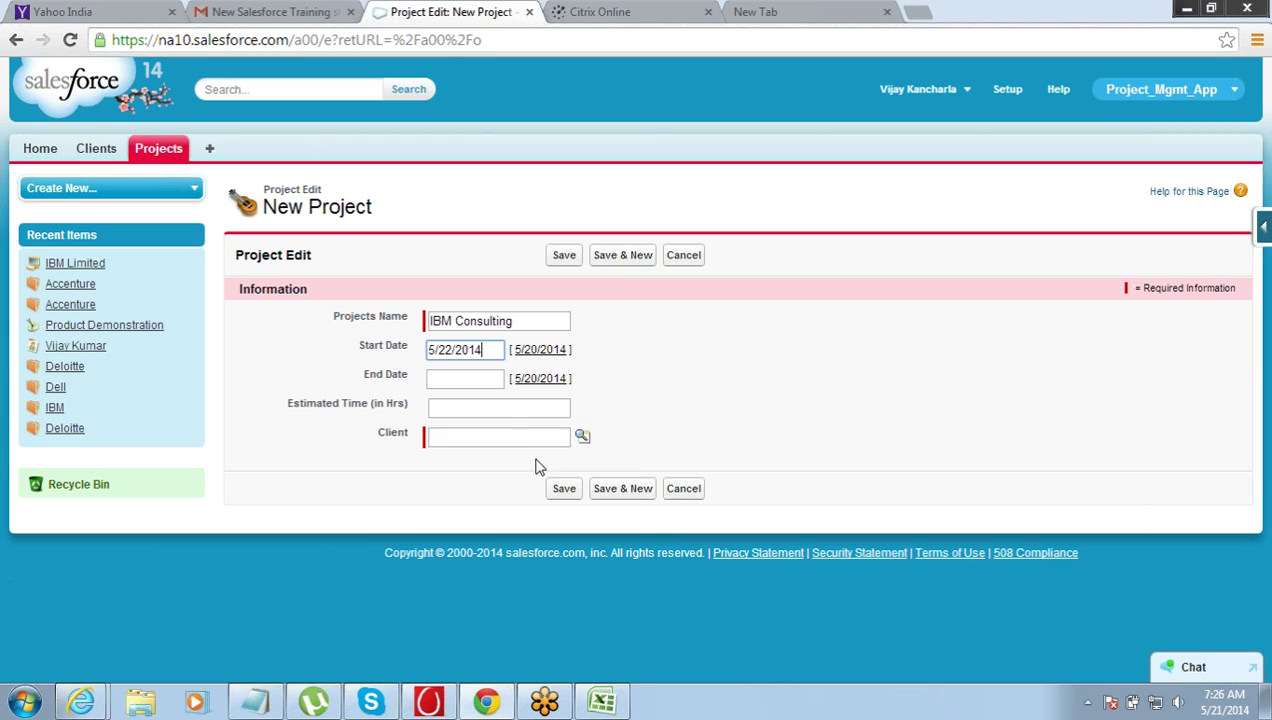
{"action": "left_click", "coordinate": [470, 380]}
{"action": "left_click", "coordinate": [552, 520]}
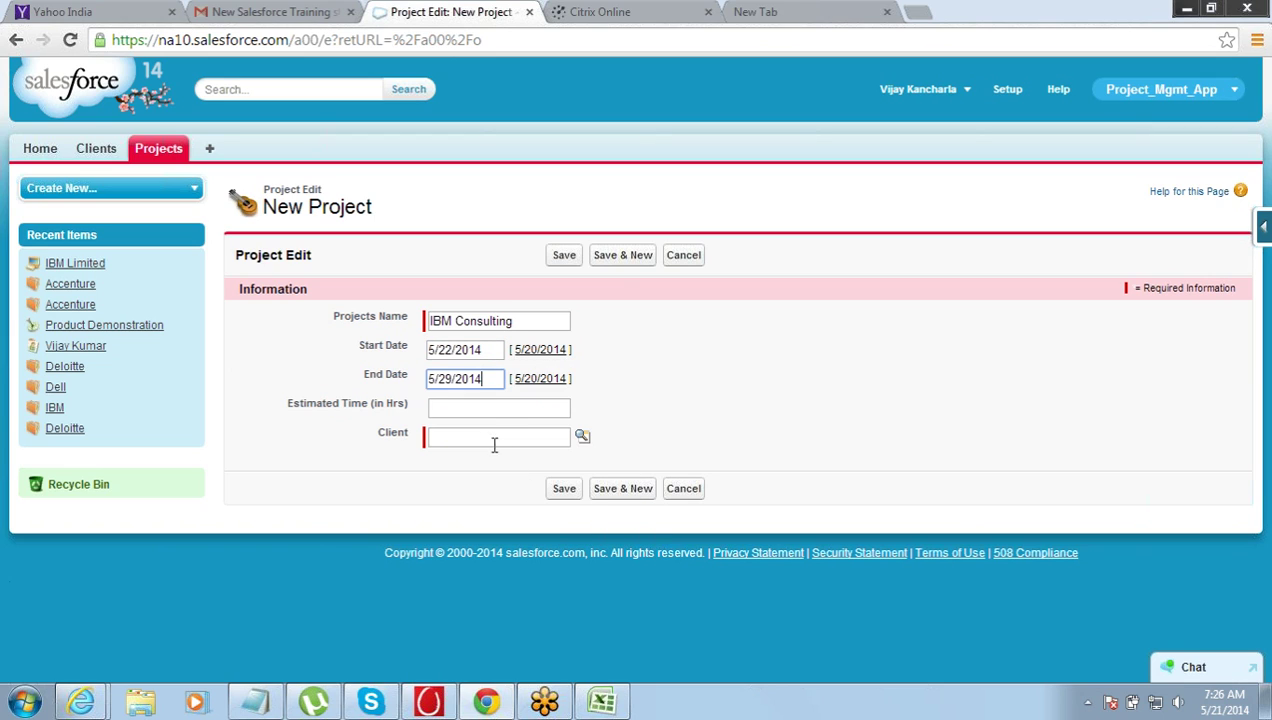
{"action": "left_click", "coordinate": [495, 416]}
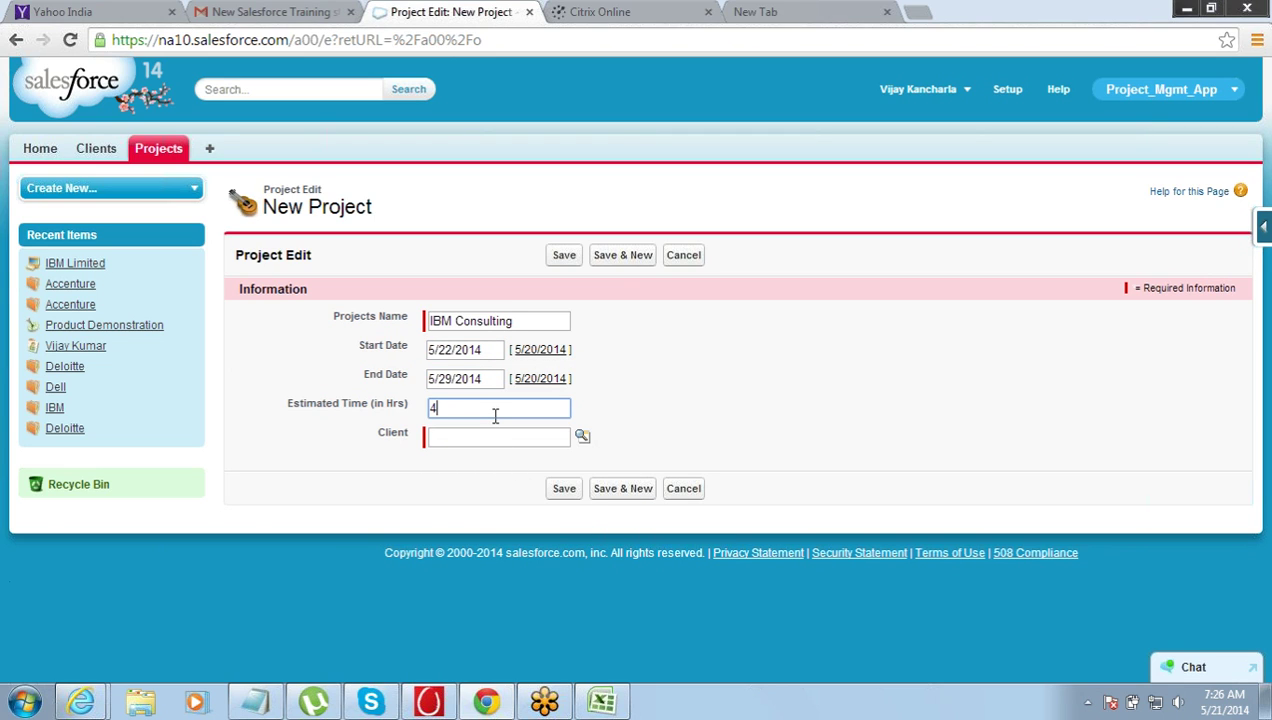
{"action": "key", "text": "Tab"}
Step: Look up IBM Limited as the project's client and save the project record
{"action": "left_click", "coordinate": [582, 436]}
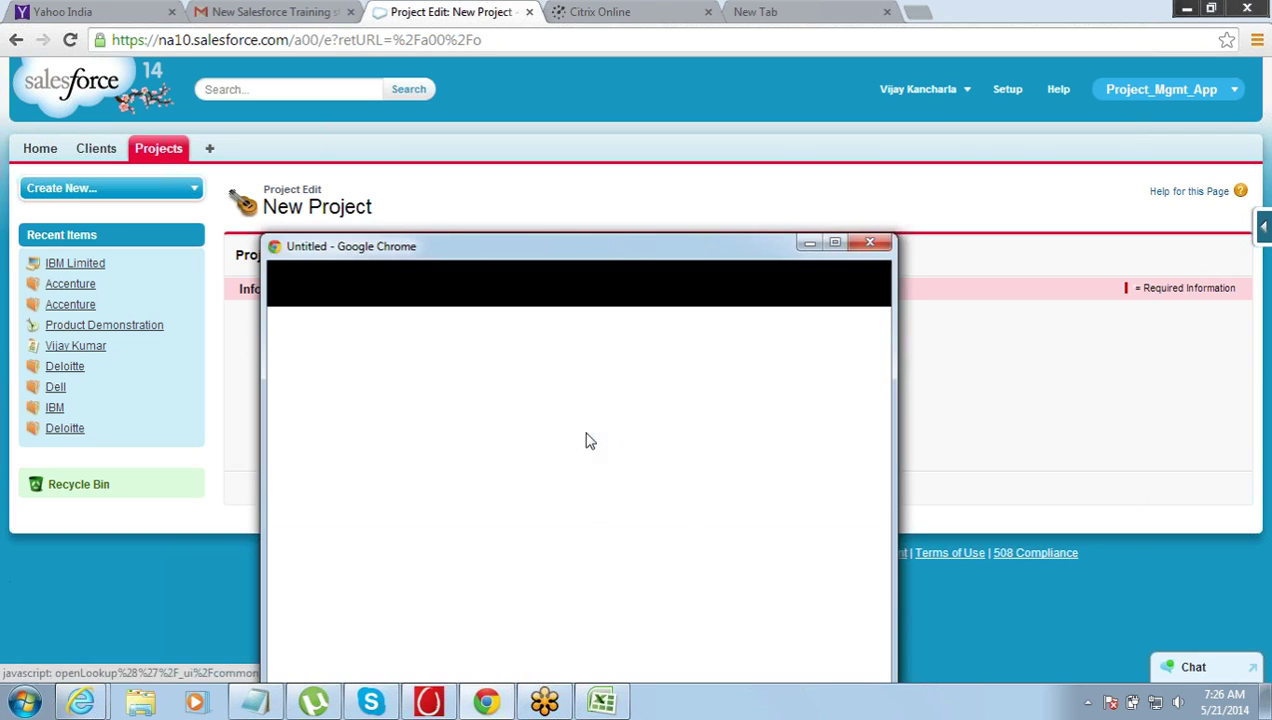
{"action": "left_click_drag", "start_coordinate": [563, 256], "coordinate": [671, 90]}
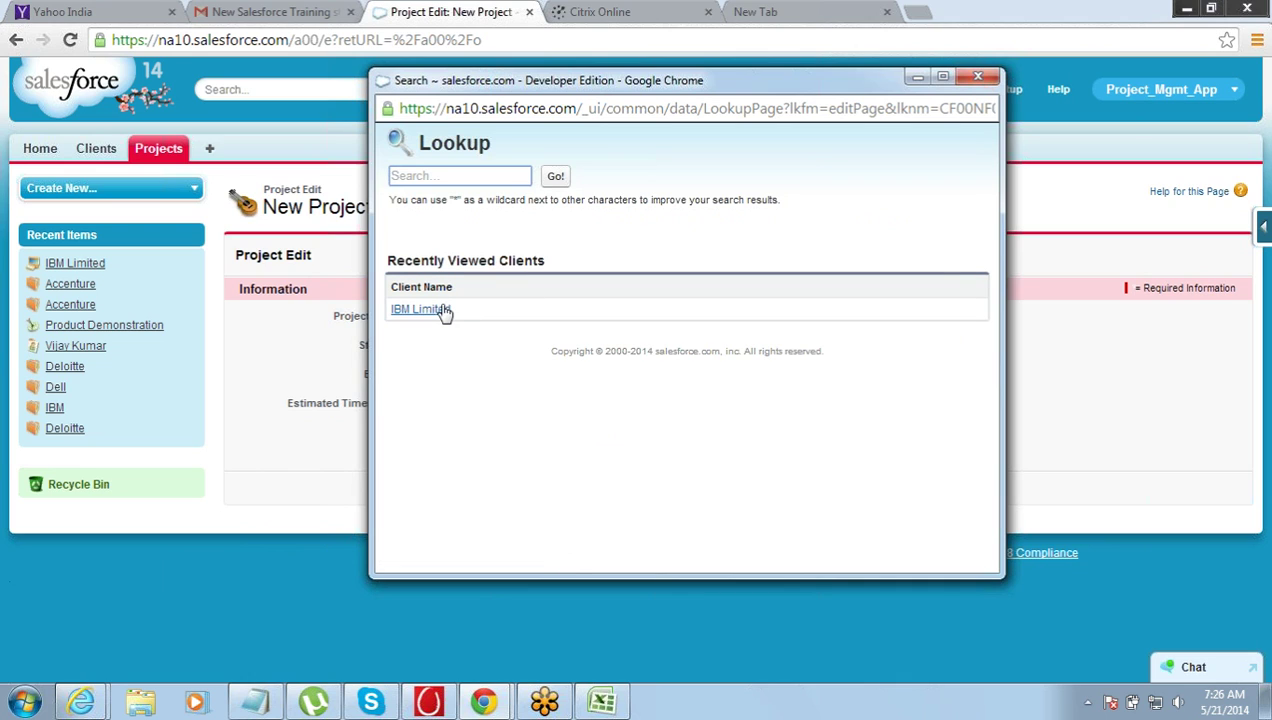
{"action": "left_click", "coordinate": [440, 312]}
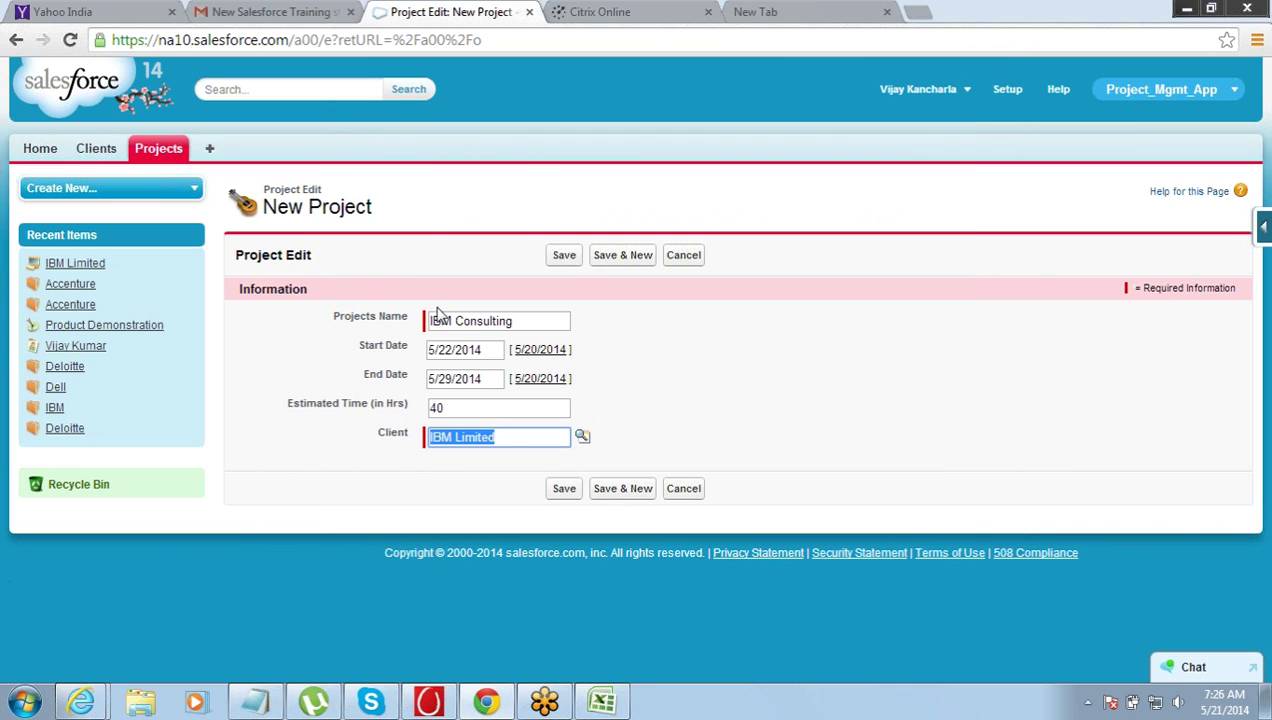
{"action": "left_click", "coordinate": [510, 438]}
{"action": "left_click_drag", "start_coordinate": [510, 438], "coordinate": [425, 440]}
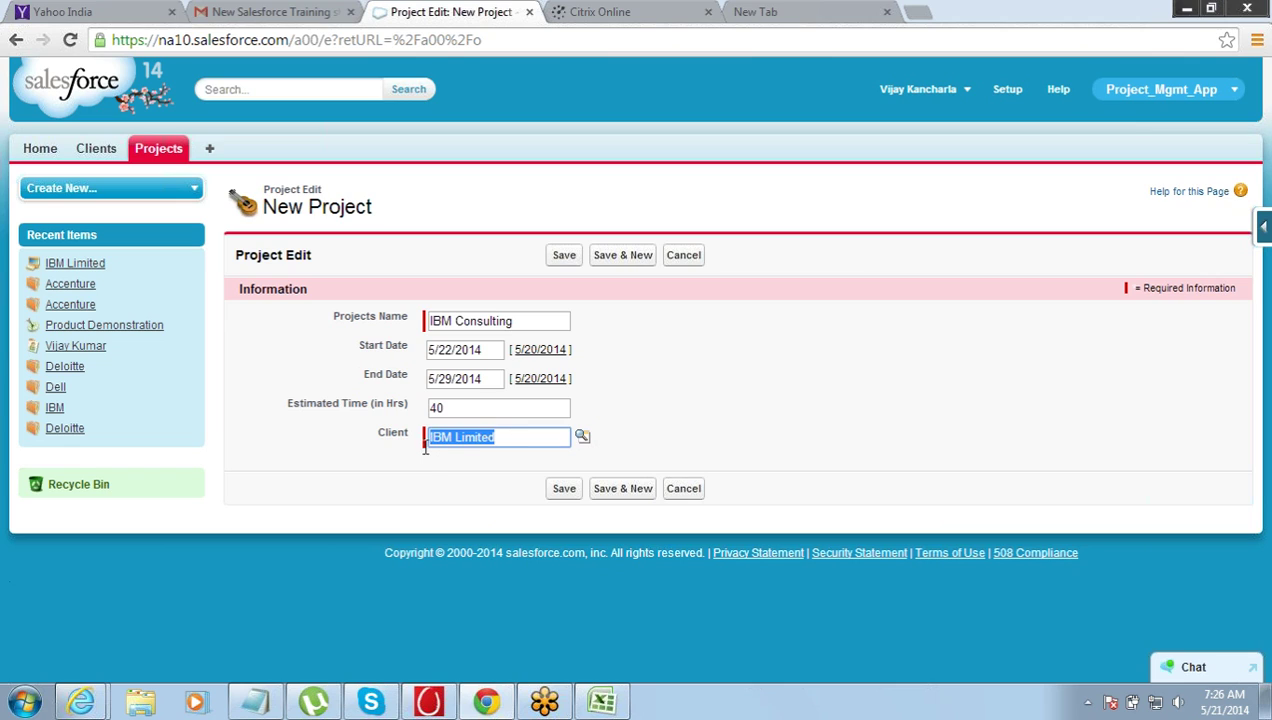
{"action": "left_click", "coordinate": [566, 257]}
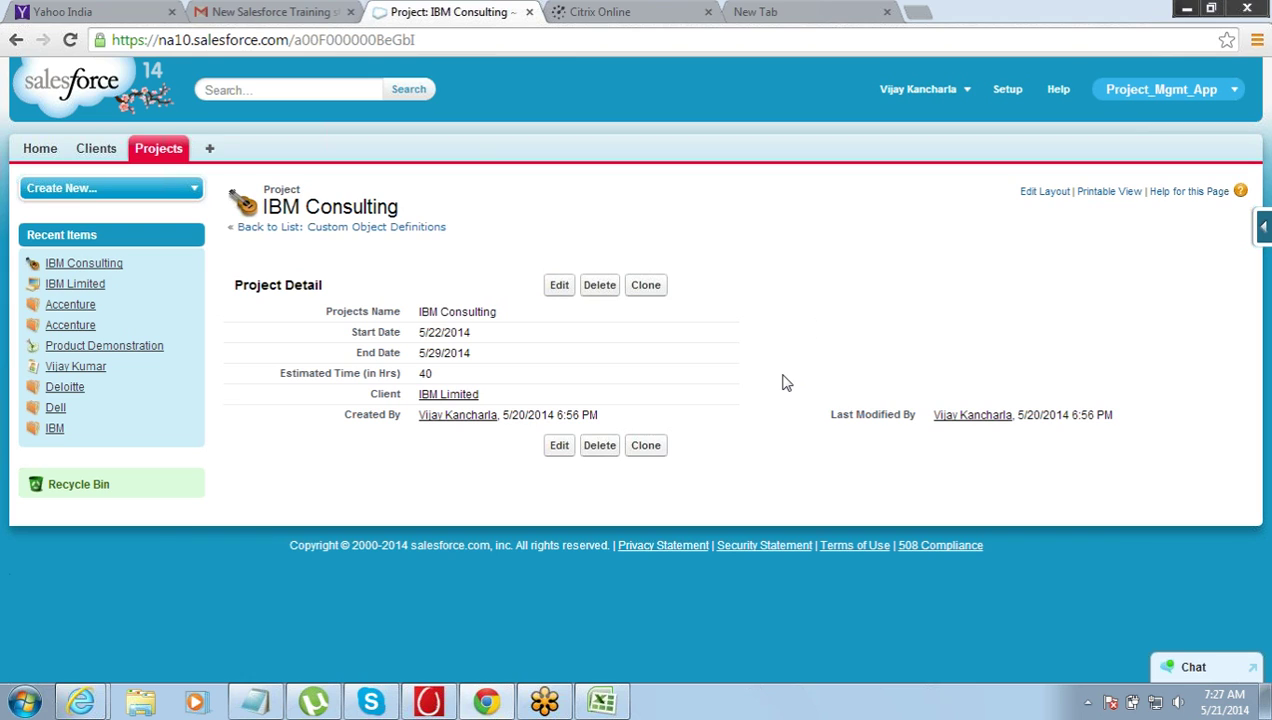
Step: Review the project name and the linked client on the saved project record
{"action": "double_click", "coordinate": [418, 316]}
{"action": "left_click_drag", "start_coordinate": [418, 313], "coordinate": [494, 308]}
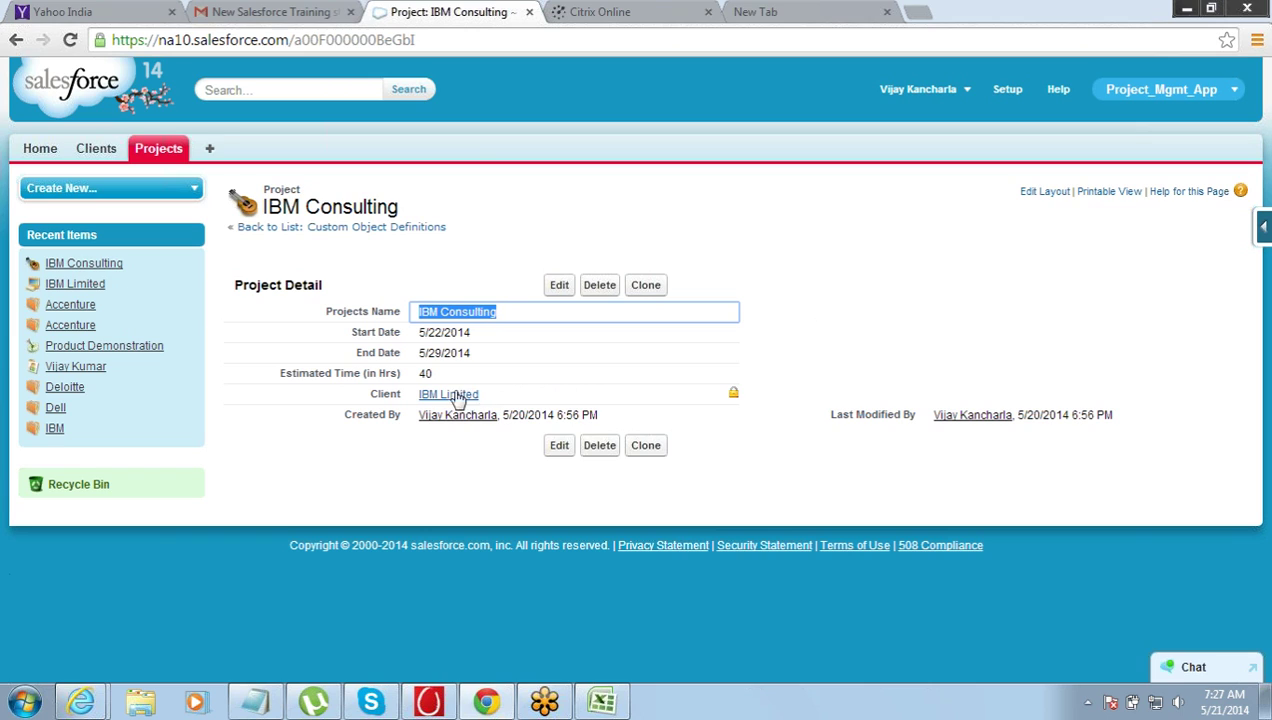
{"action": "mouse_move", "coordinate": [426, 396]}
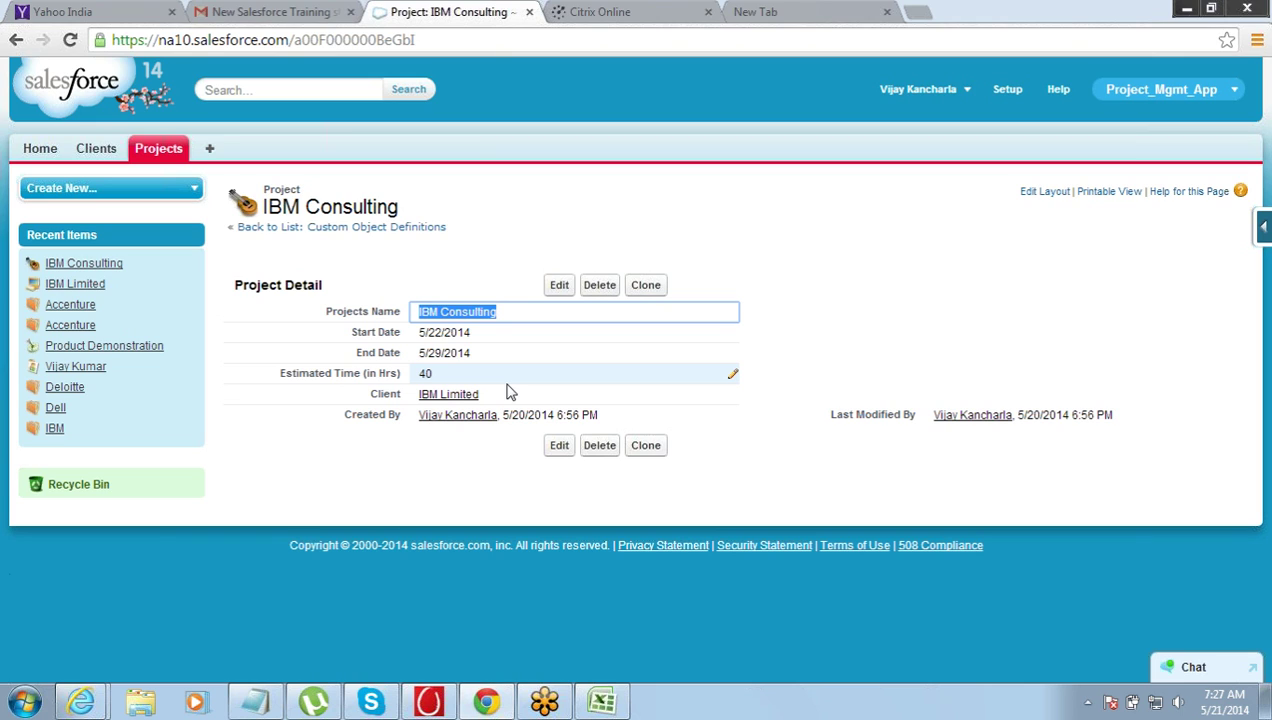
Step: Switch to the Excel workbook and review the list of master-detail relationship characteristics on Sheet2
{"action": "left_click", "coordinate": [735, 200]}
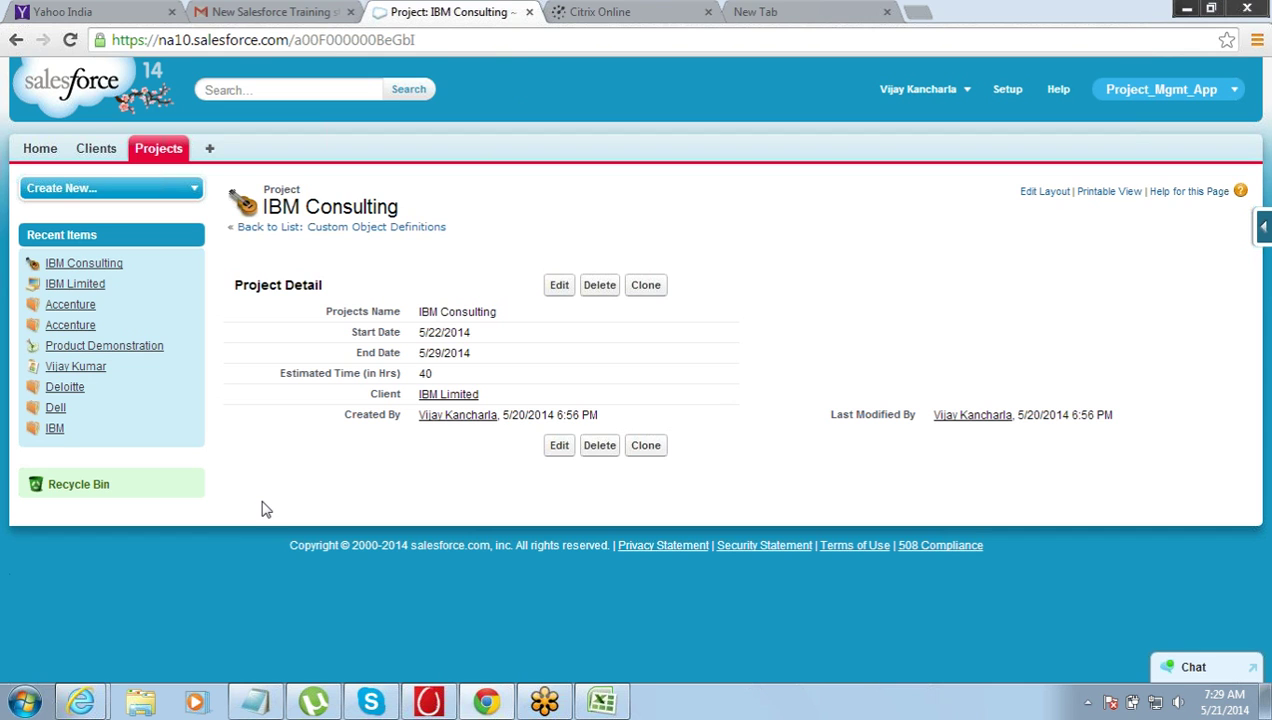
{"action": "mouse_move", "coordinate": [603, 700]}
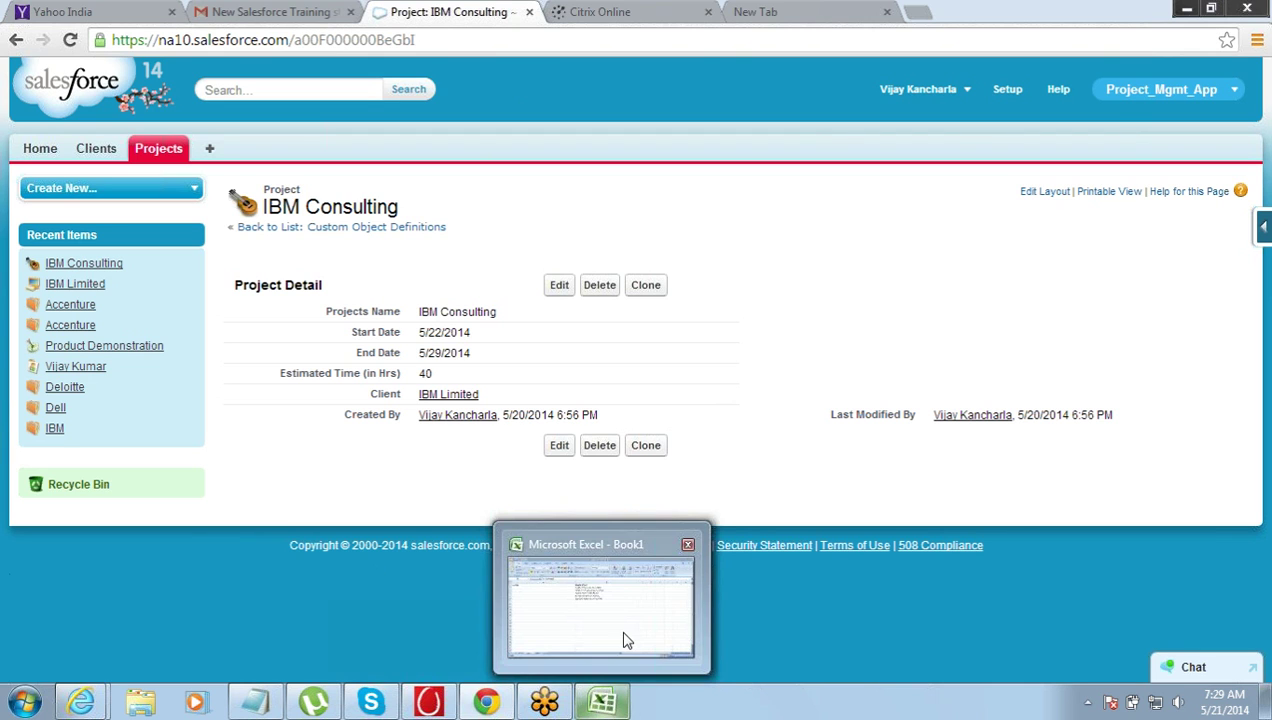
{"action": "left_click", "coordinate": [627, 628]}
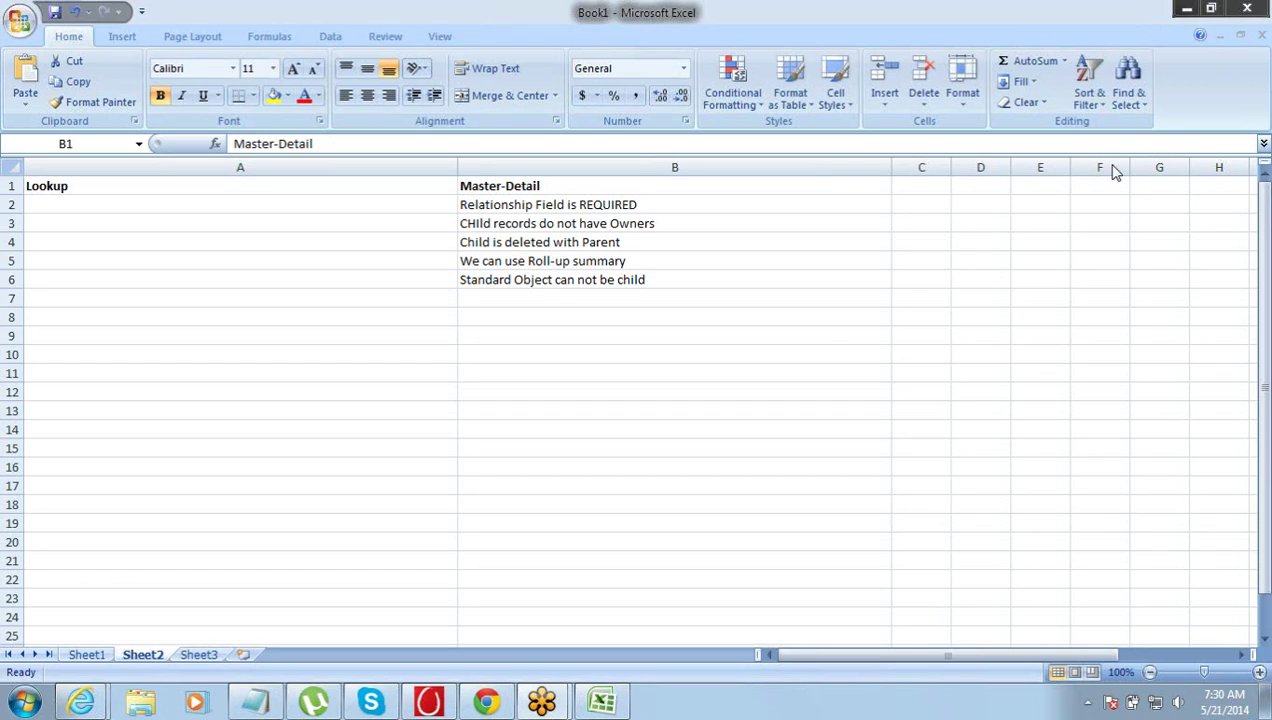
{"action": "left_click", "coordinate": [672, 375]}
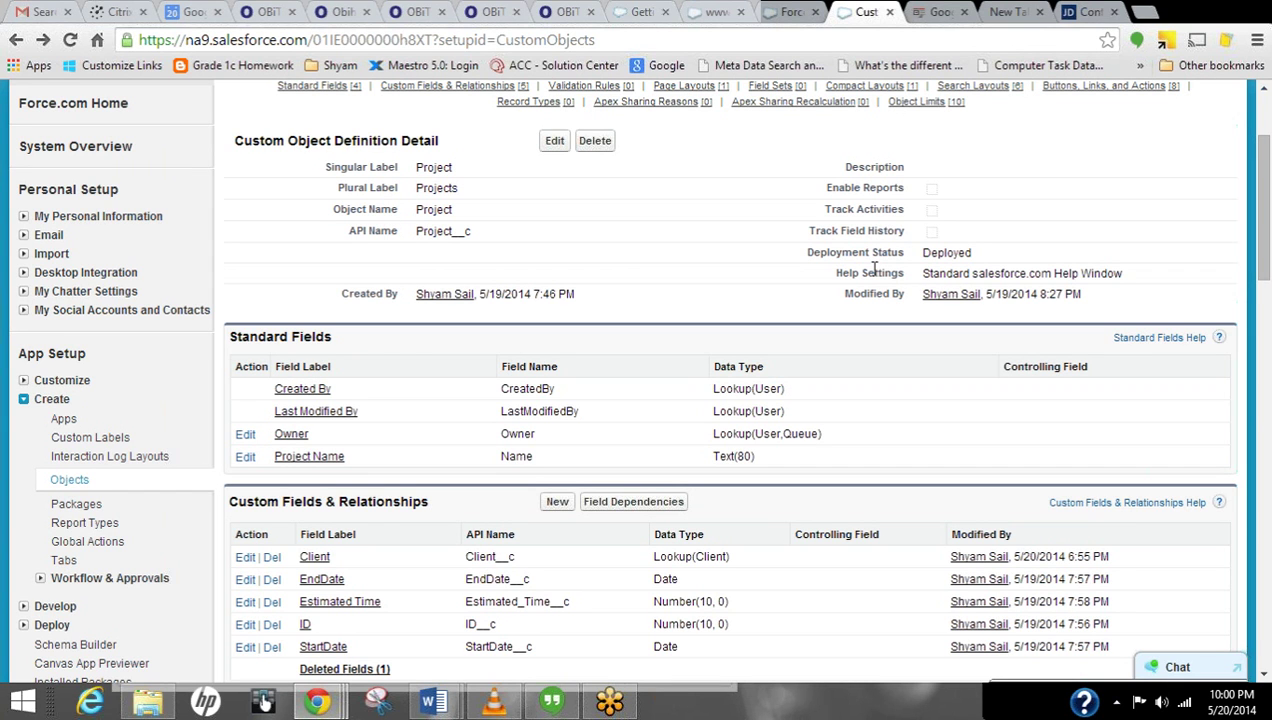
Step: Open the IBM Project 1 record from the recent projects for editing and check which fields it offers
{"action": "scroll", "coordinate": [874, 268], "scroll_direction": "up", "scroll_amount": 1}
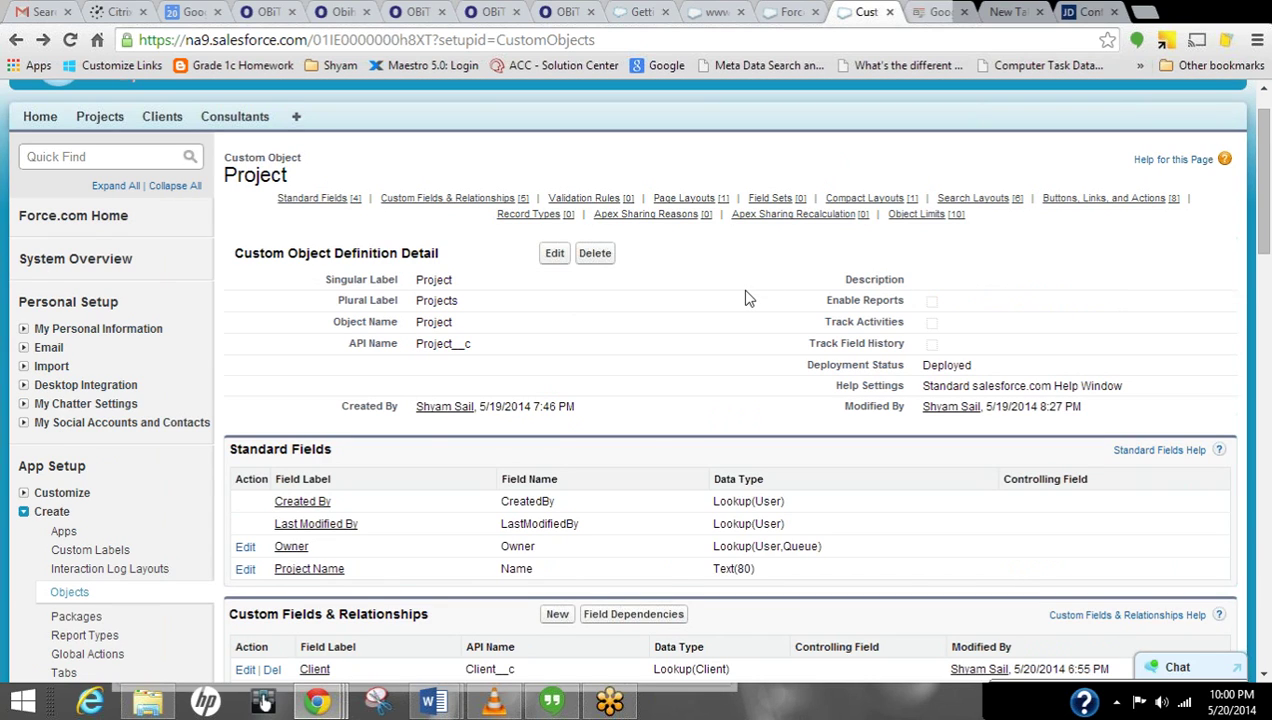
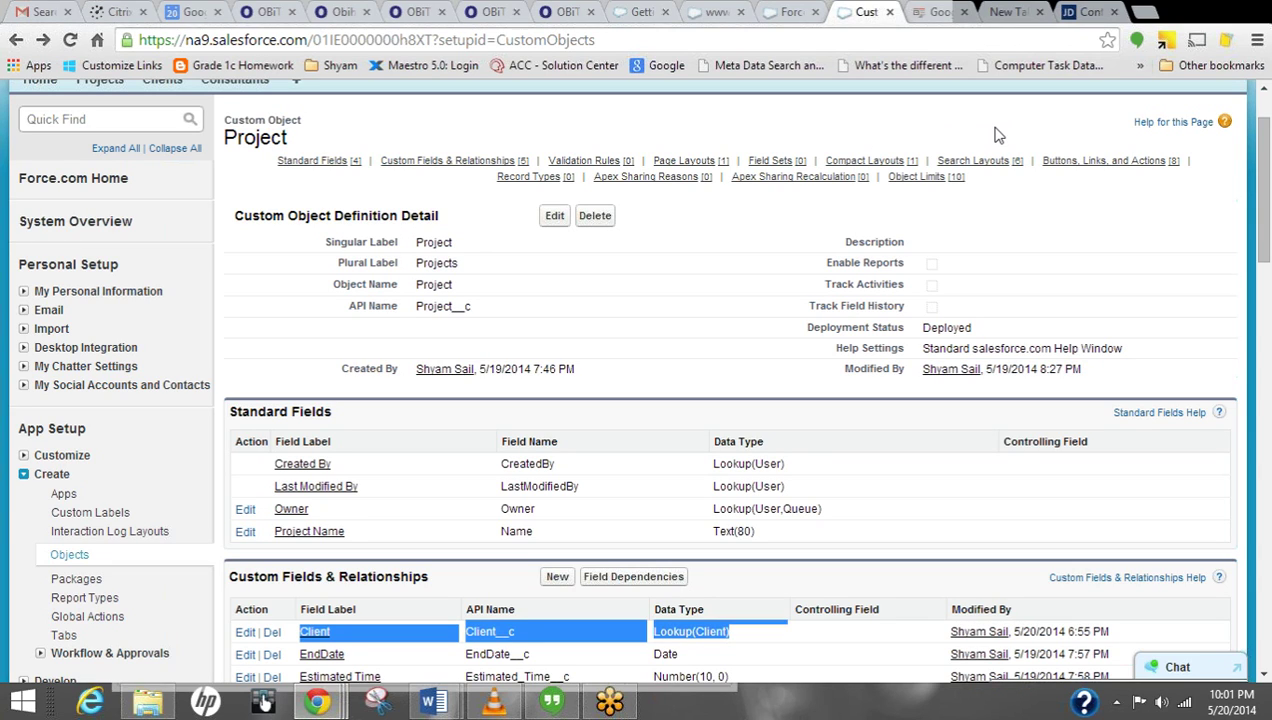
{"action": "left_click", "coordinate": [490, 140]}
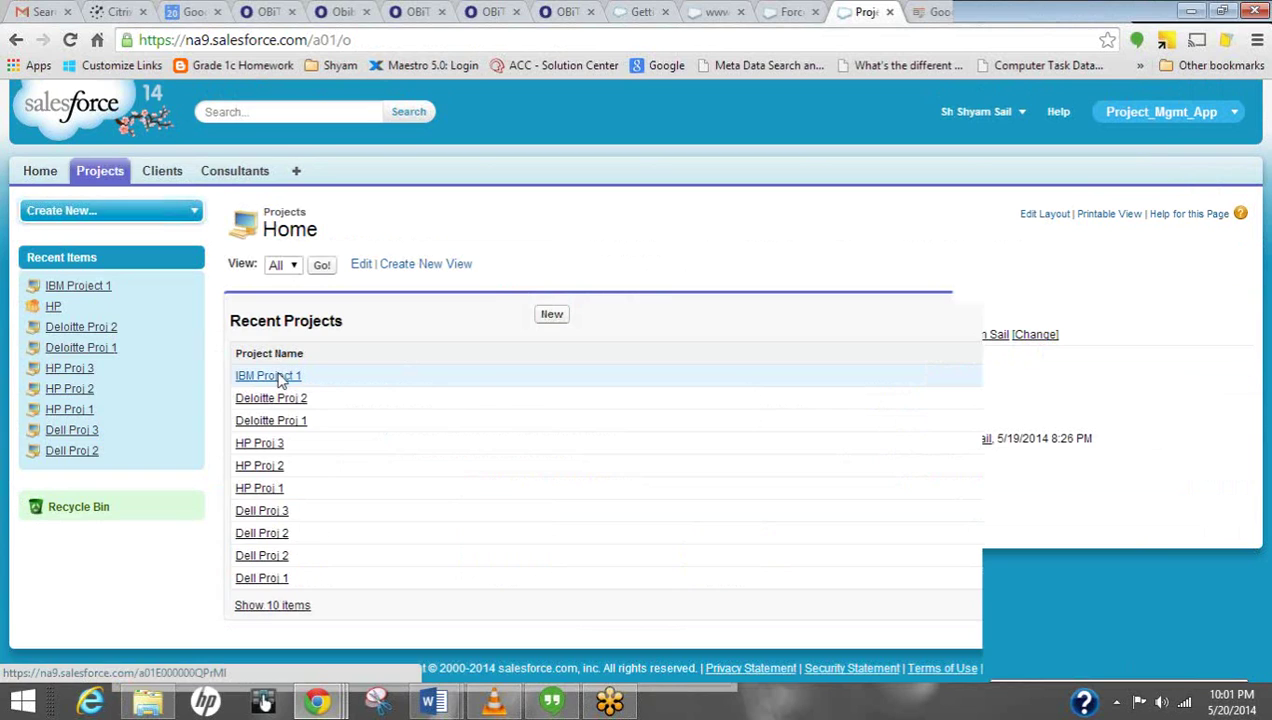
{"action": "left_click", "coordinate": [281, 377]}
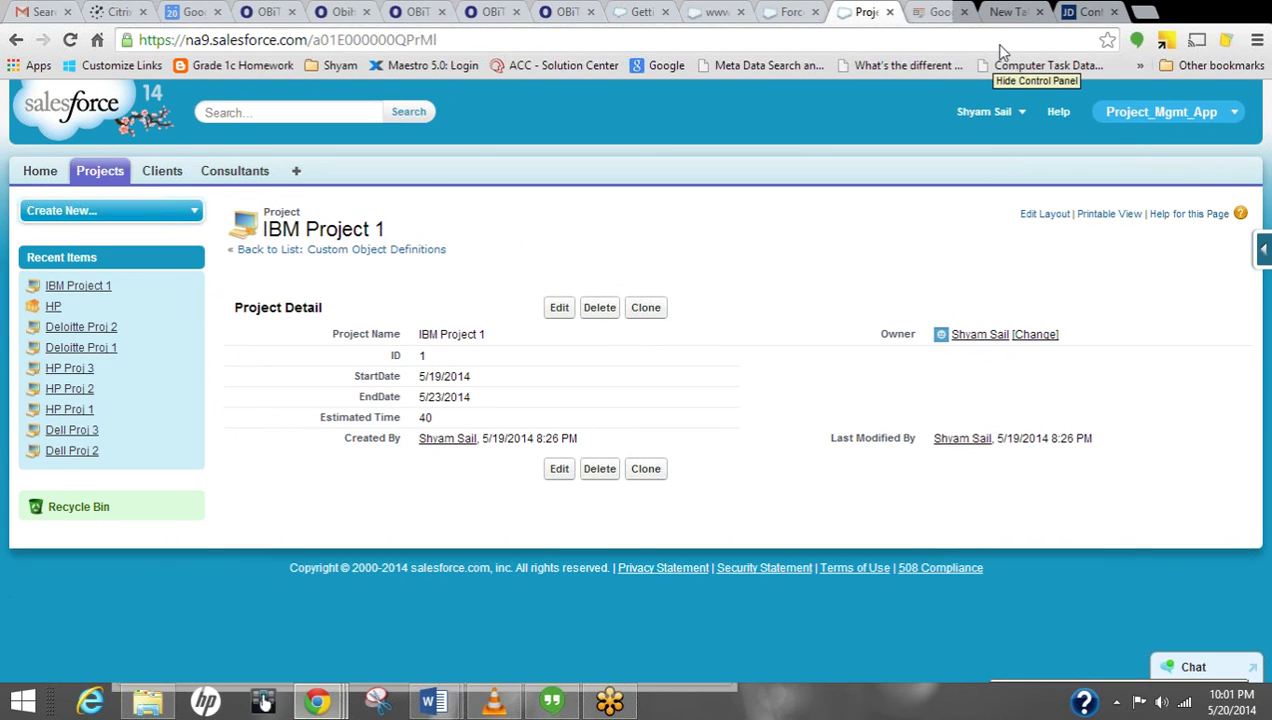
{"action": "left_click", "coordinate": [558, 310]}
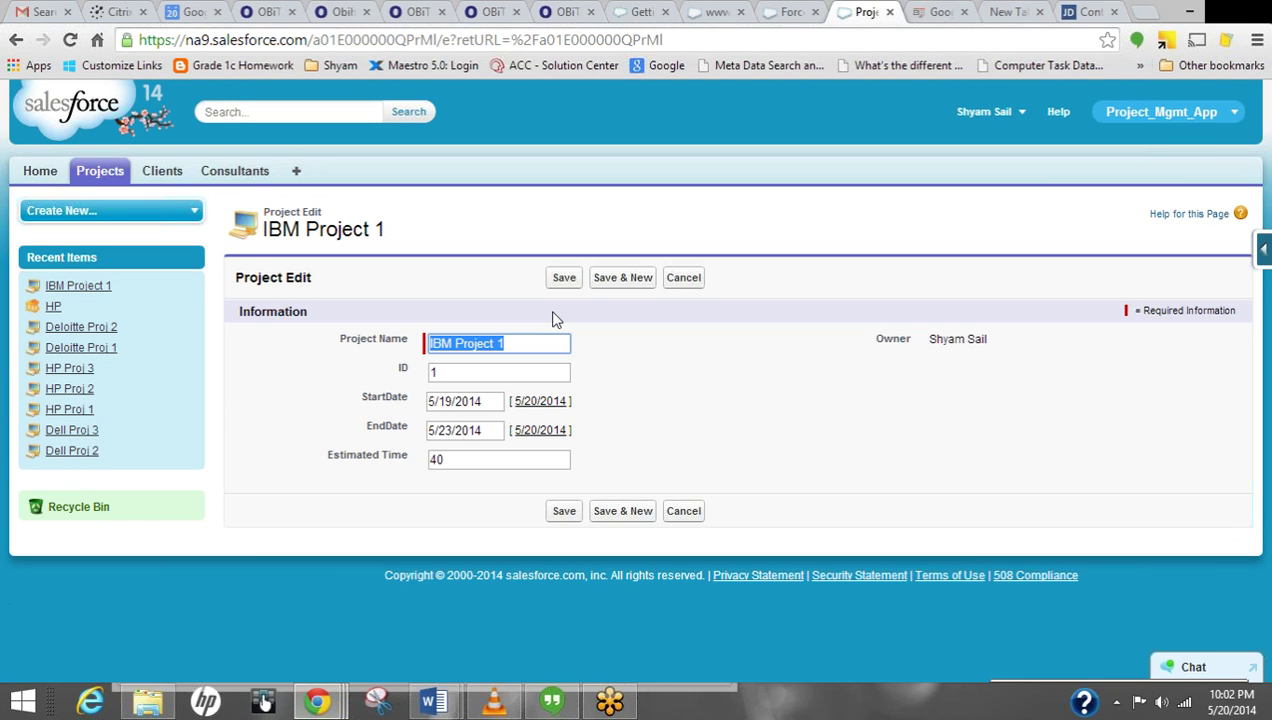
Step: Go to the custom objects in Setup and open the Project object's definition
{"action": "left_click", "coordinate": [1006, 120]}
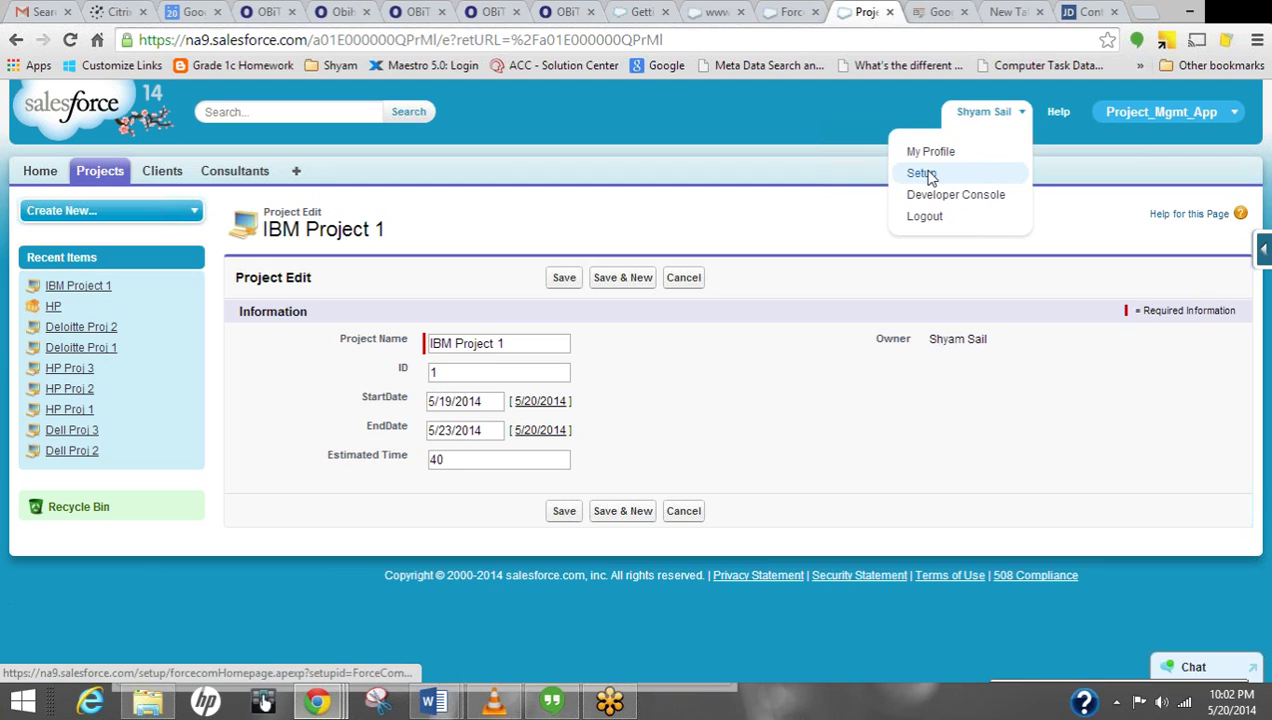
{"action": "left_click", "coordinate": [925, 173]}
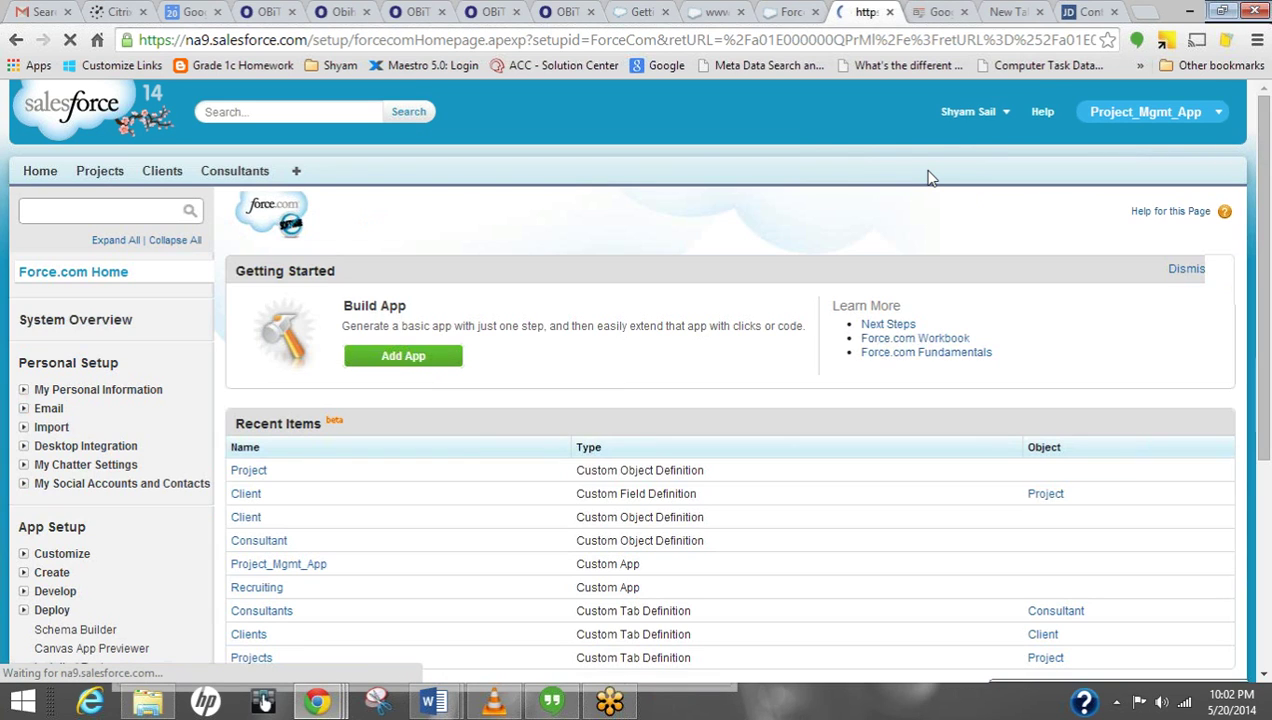
{"action": "left_click", "coordinate": [23, 573]}
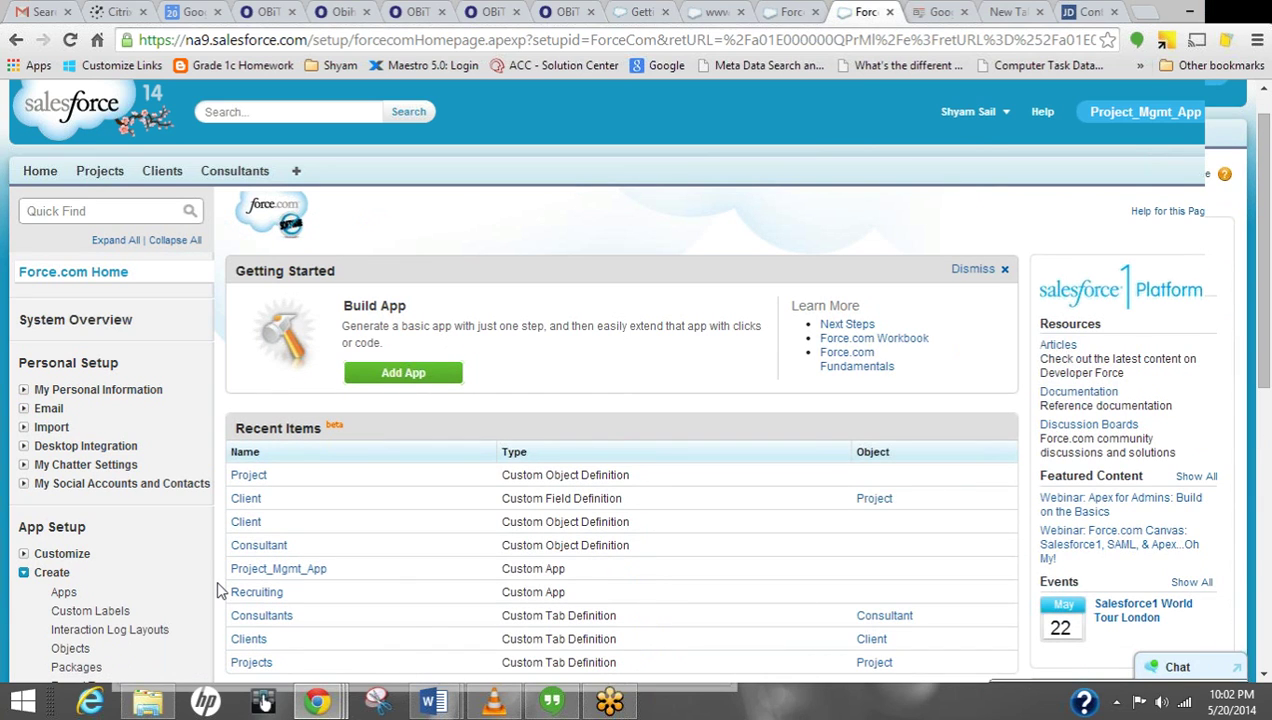
{"action": "scroll", "coordinate": [220, 591], "scroll_direction": "down", "scroll_amount": 1}
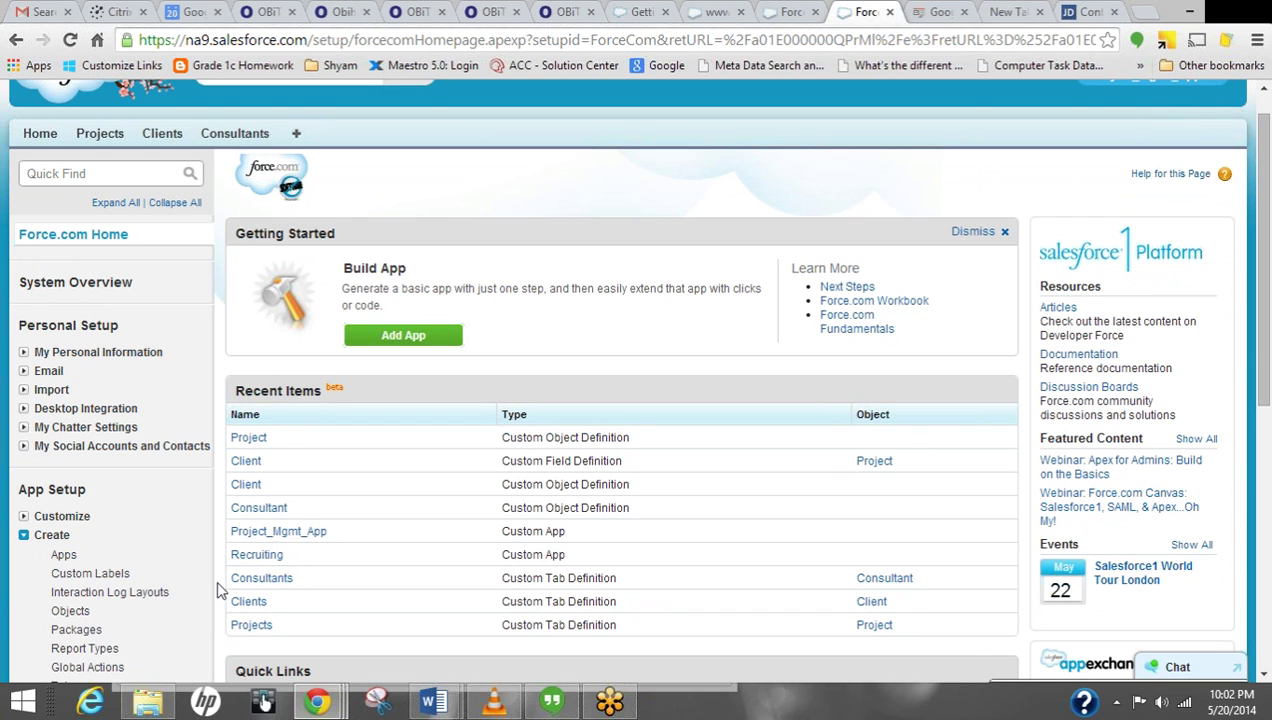
{"action": "scroll", "coordinate": [220, 591], "scroll_direction": "down", "scroll_amount": 3}
{"action": "left_click", "coordinate": [80, 466]}
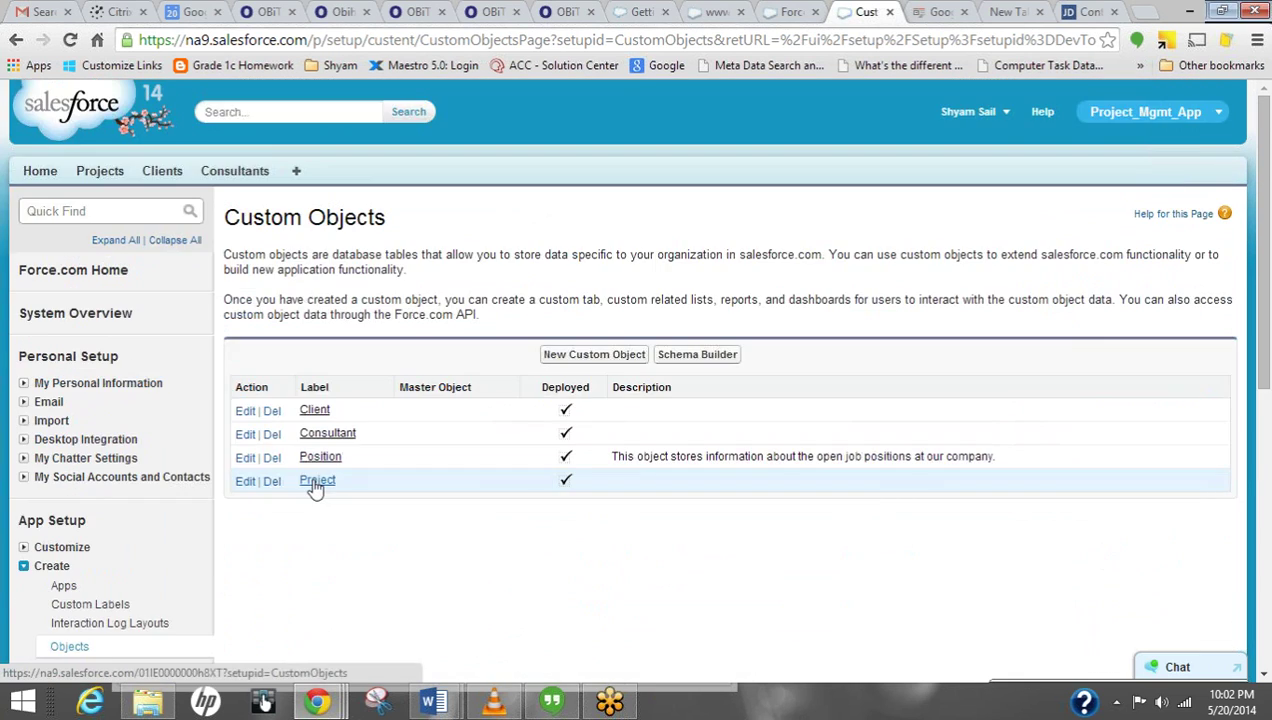
{"action": "left_click", "coordinate": [316, 482]}
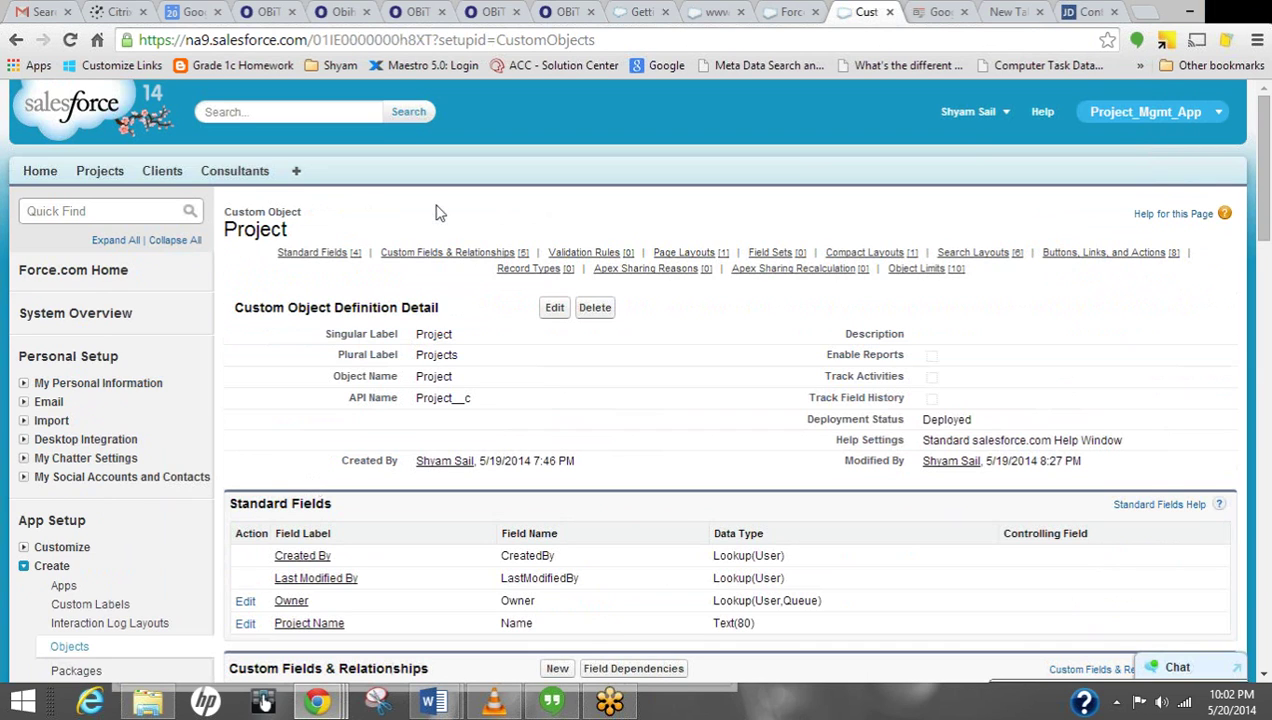
Step: Highlight the Client lookup field among the Project object's custom fields and relationships to examine its data type
{"action": "scroll", "coordinate": [437, 212], "scroll_direction": "down", "scroll_amount": 1}
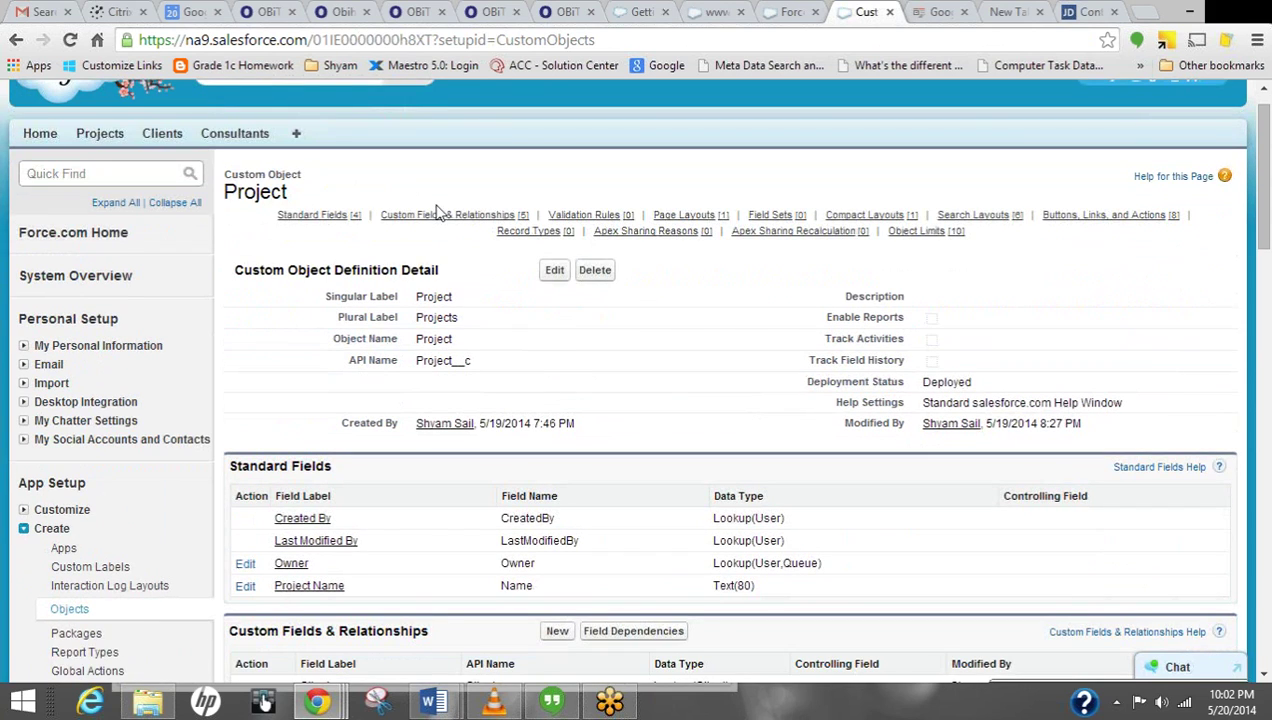
{"action": "scroll", "coordinate": [437, 212], "scroll_direction": "down", "scroll_amount": 1}
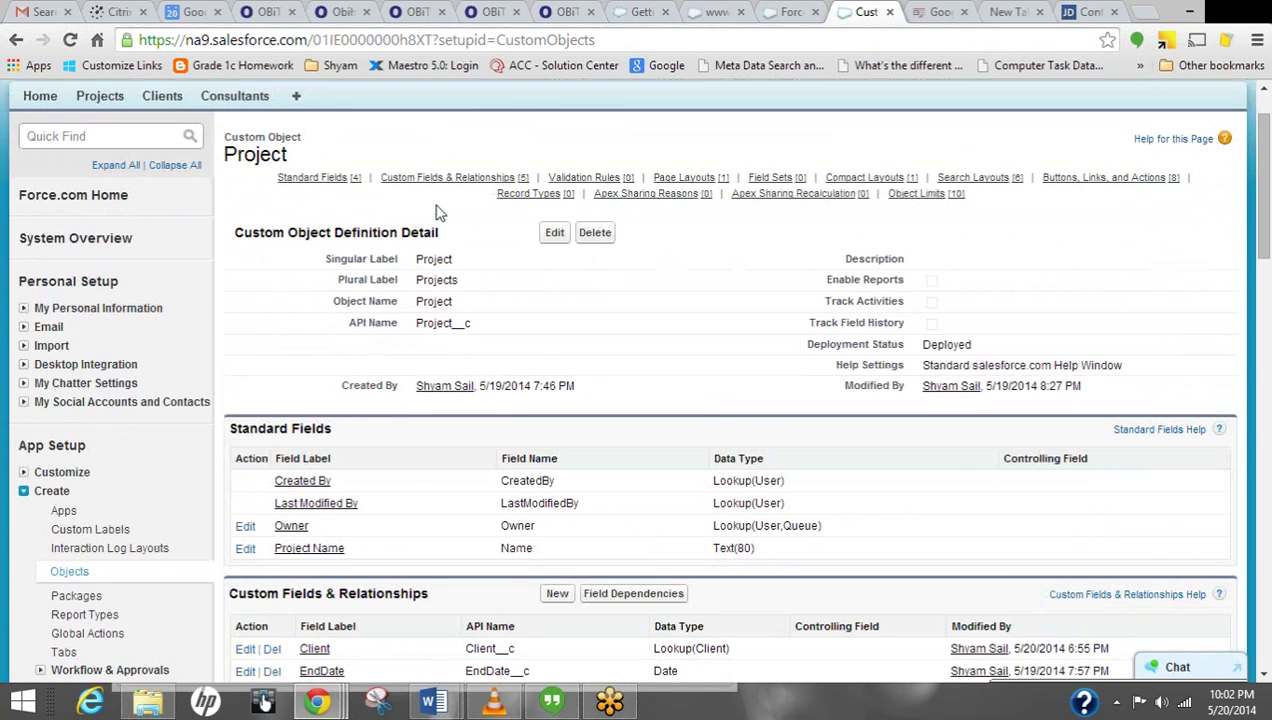
{"action": "scroll", "coordinate": [437, 212], "scroll_direction": "down", "scroll_amount": 3}
{"action": "left_click_drag", "start_coordinate": [787, 537], "coordinate": [250, 538]}
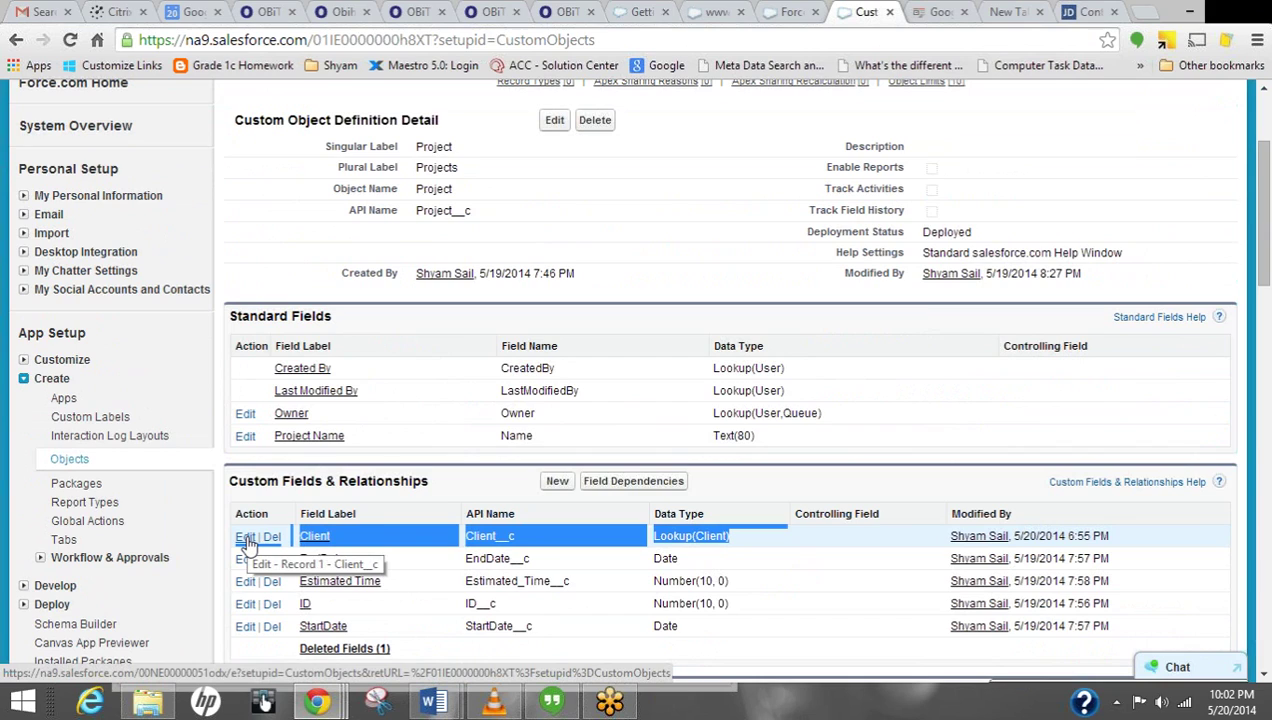
{"action": "left_click", "coordinate": [355, 499]}
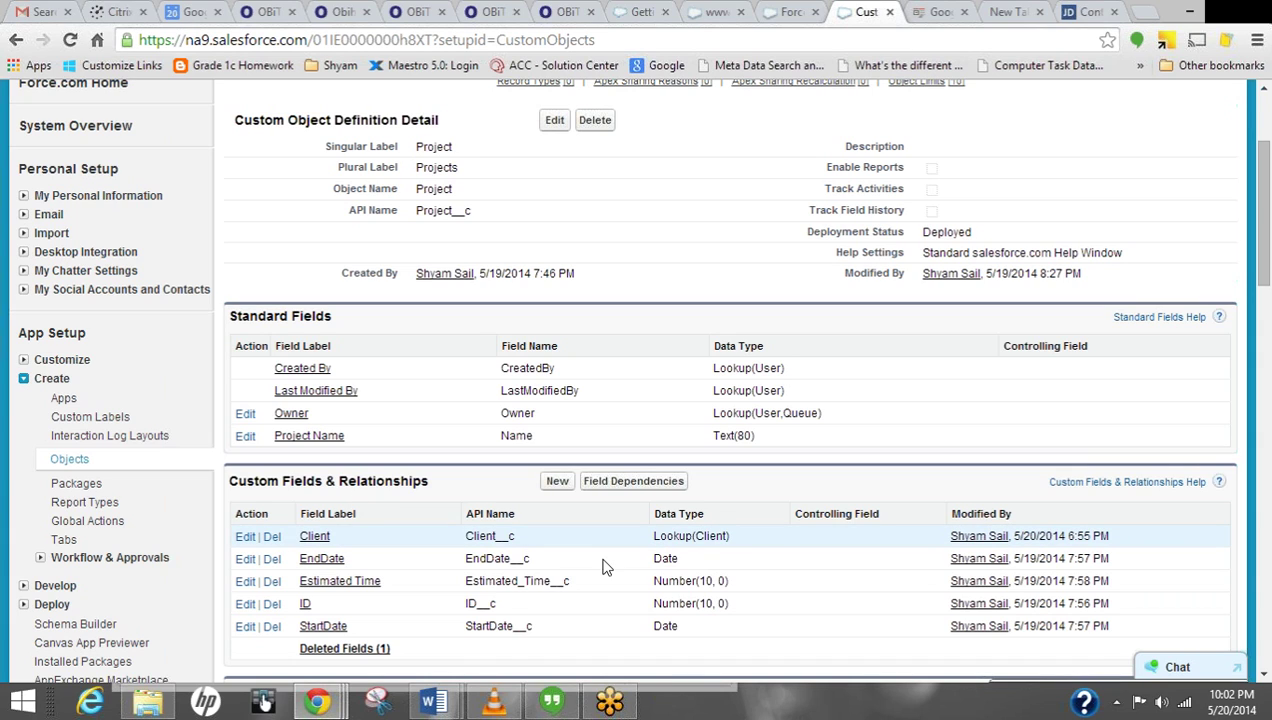
Step: Open the Client field's definition for editing, examine its lookup options, and return to the Project object without saving
{"action": "left_click", "coordinate": [244, 538]}
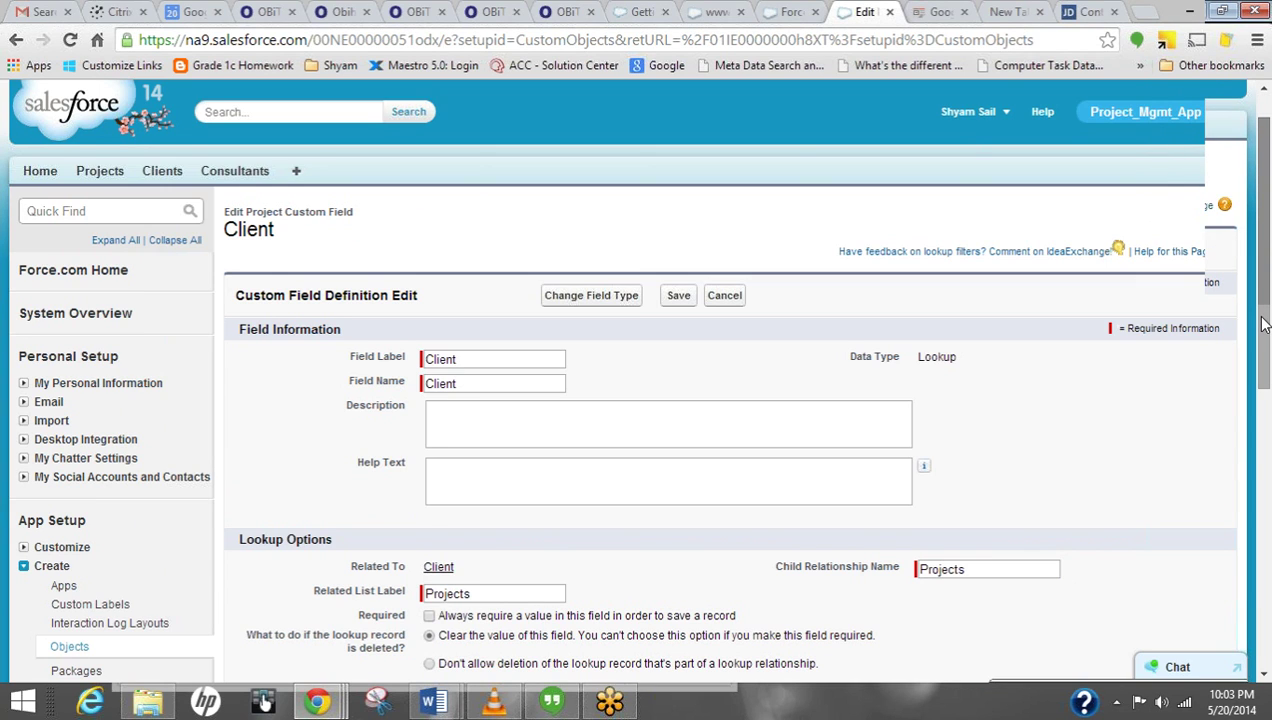
{"action": "left_click_drag", "start_coordinate": [1262, 323], "coordinate": [1262, 333]}
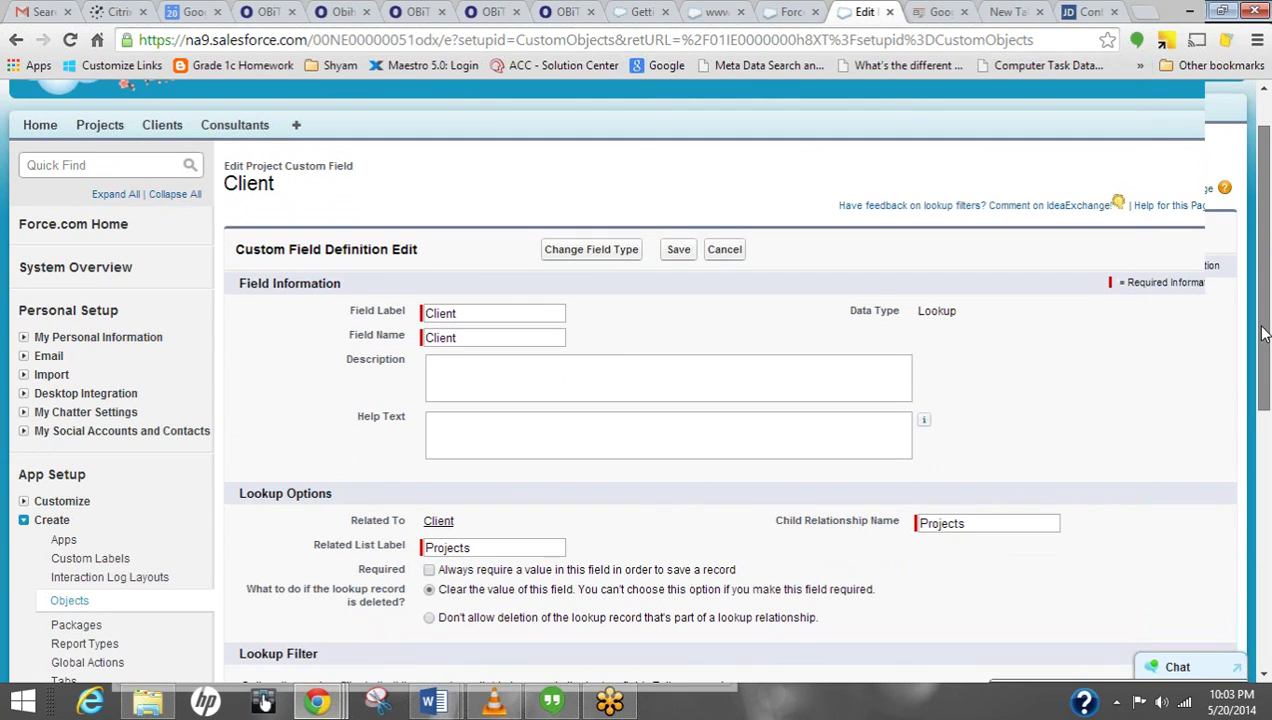
{"action": "left_click_drag", "start_coordinate": [1262, 333], "coordinate": [1262, 320]}
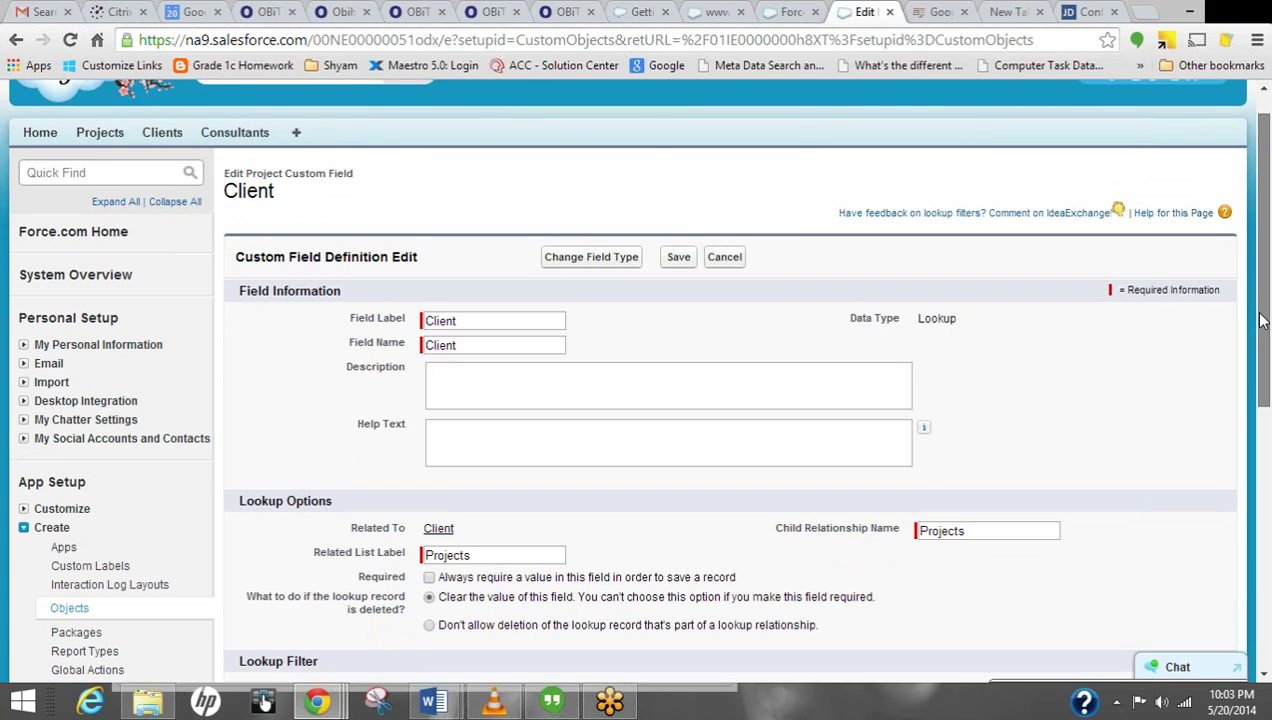
{"action": "left_click_drag", "start_coordinate": [1262, 320], "coordinate": [1258, 387]}
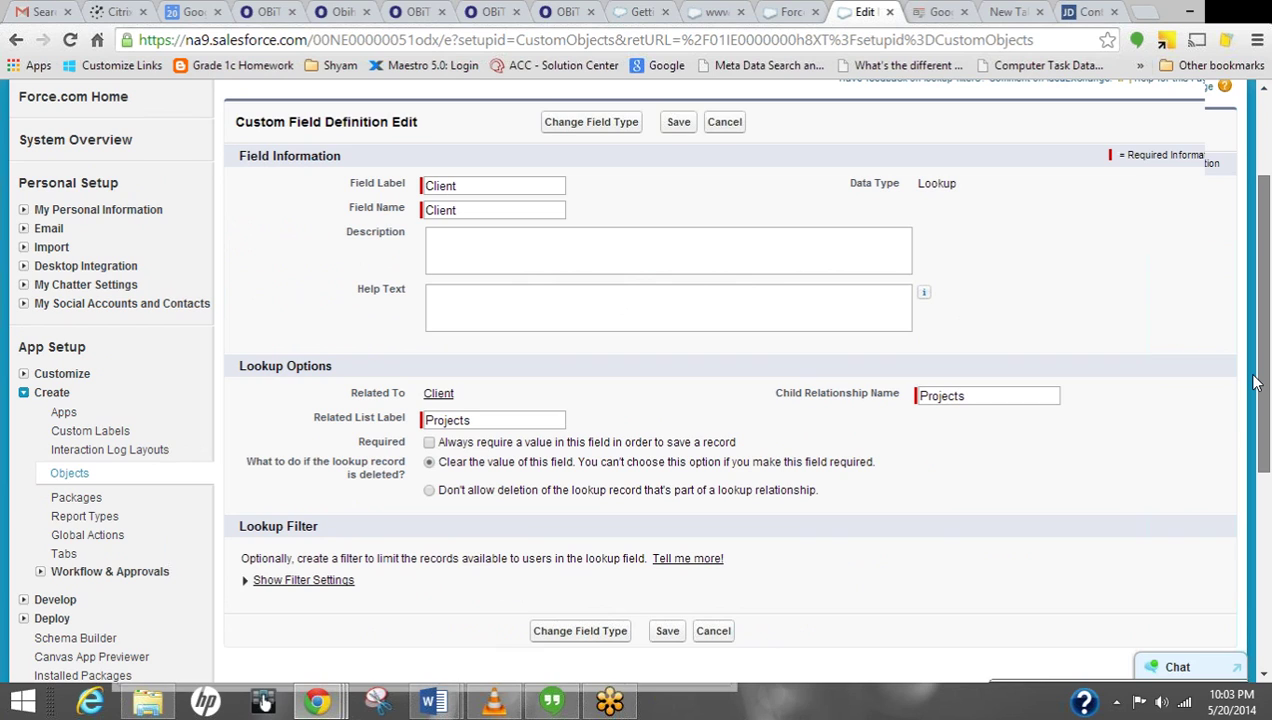
{"action": "left_click_drag", "start_coordinate": [1257, 383], "coordinate": [1257, 378]}
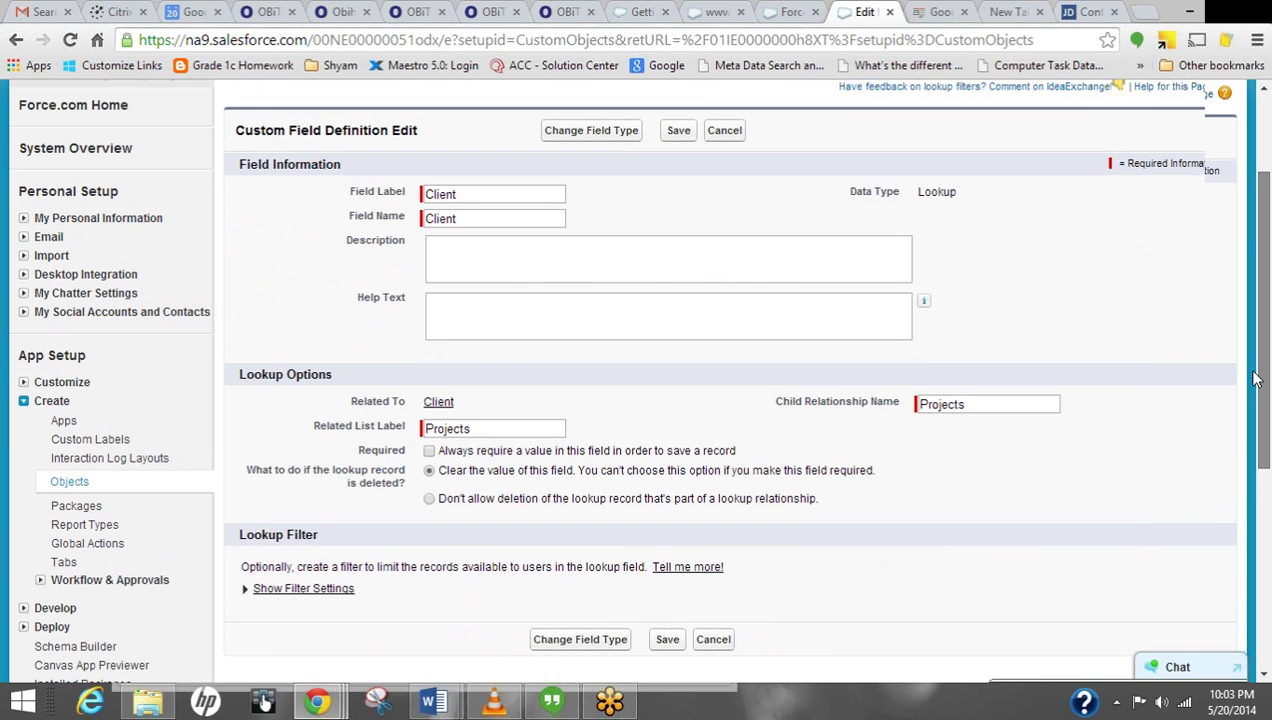
{"action": "left_click_drag", "start_coordinate": [1257, 378], "coordinate": [1252, 110]}
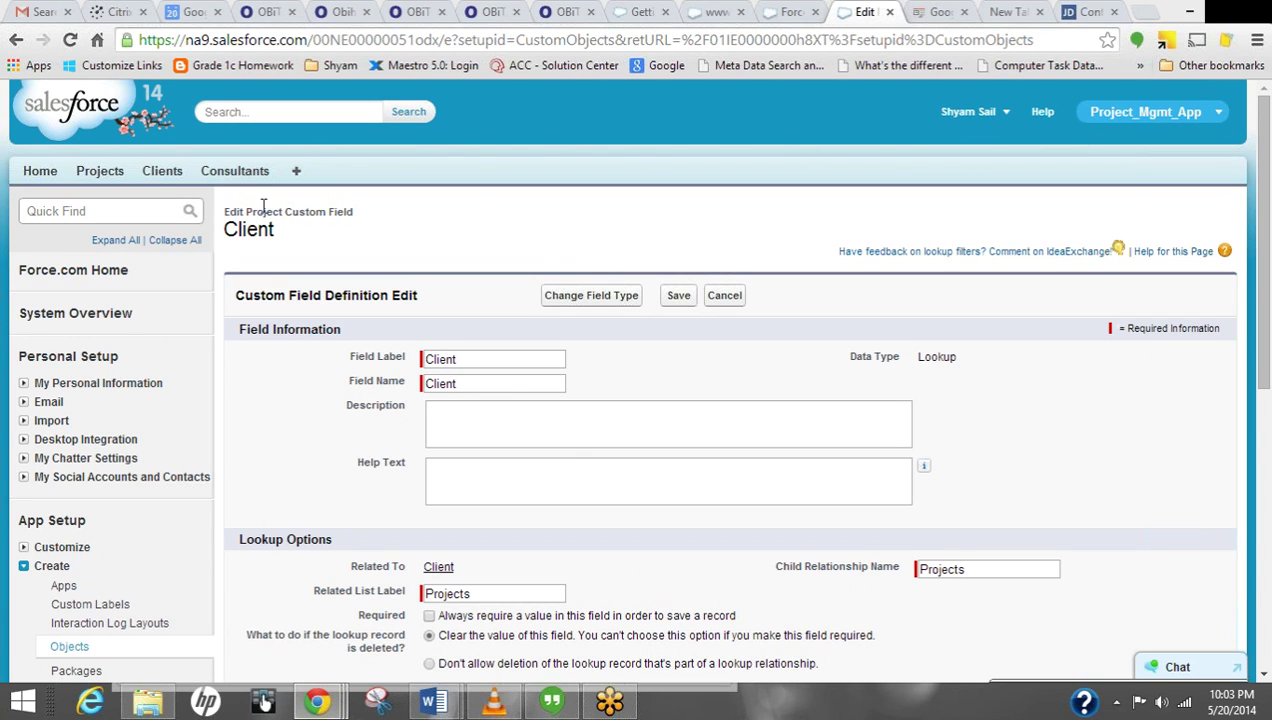
{"action": "left_click", "coordinate": [16, 42]}
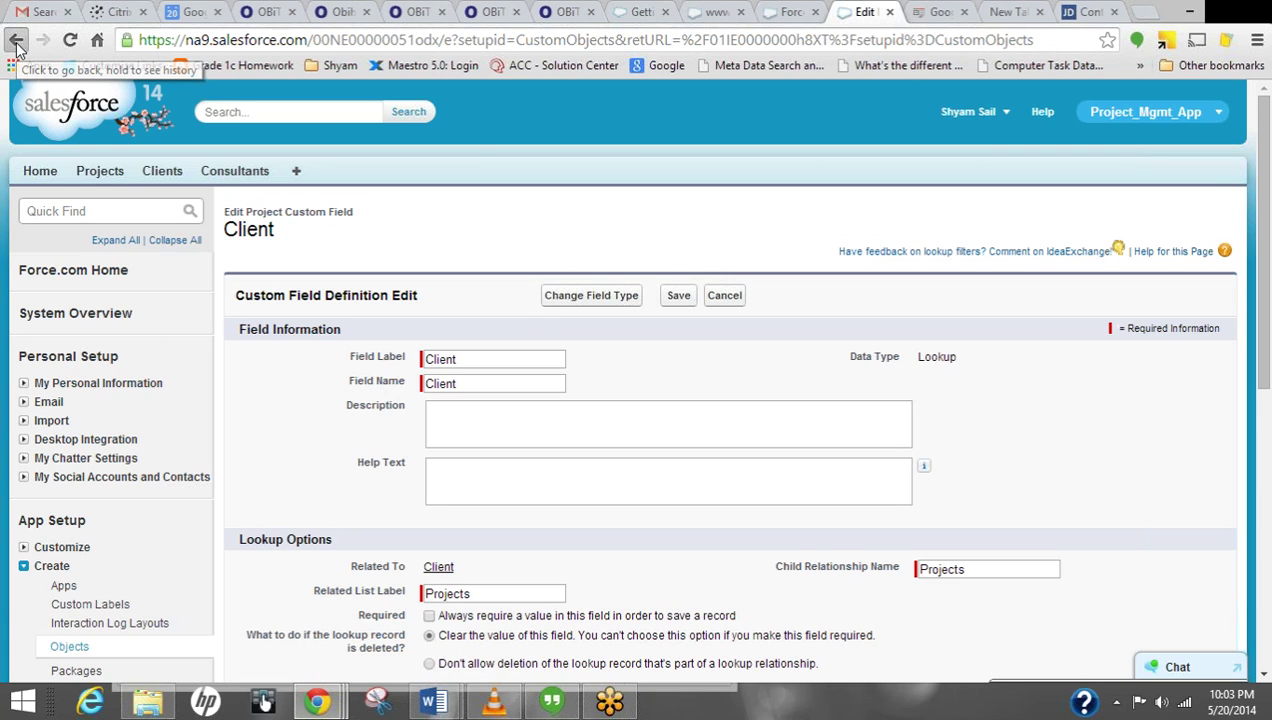
{"action": "left_click", "coordinate": [16, 44]}
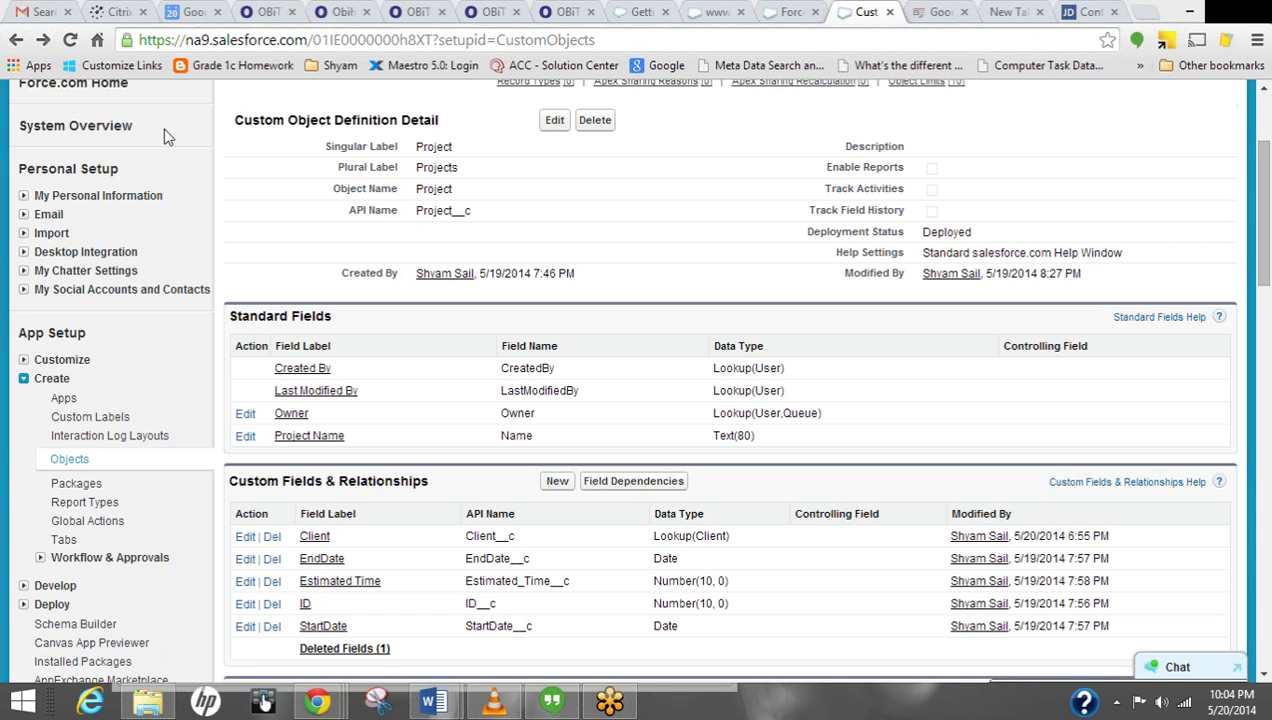
{"action": "left_click", "coordinate": [15, 40]}
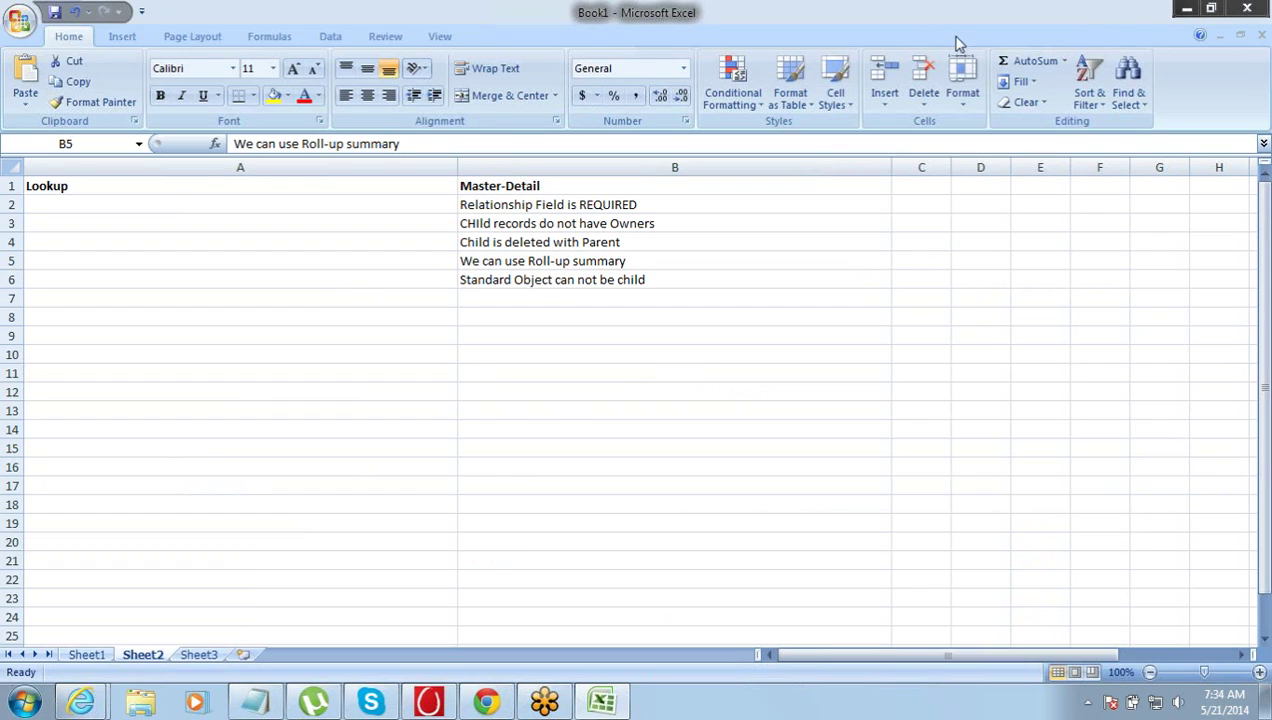
Step: Select the Master-Detail notes in cells B1:B6 of the Excel sheet for review
{"action": "left_click", "coordinate": [632, 204]}
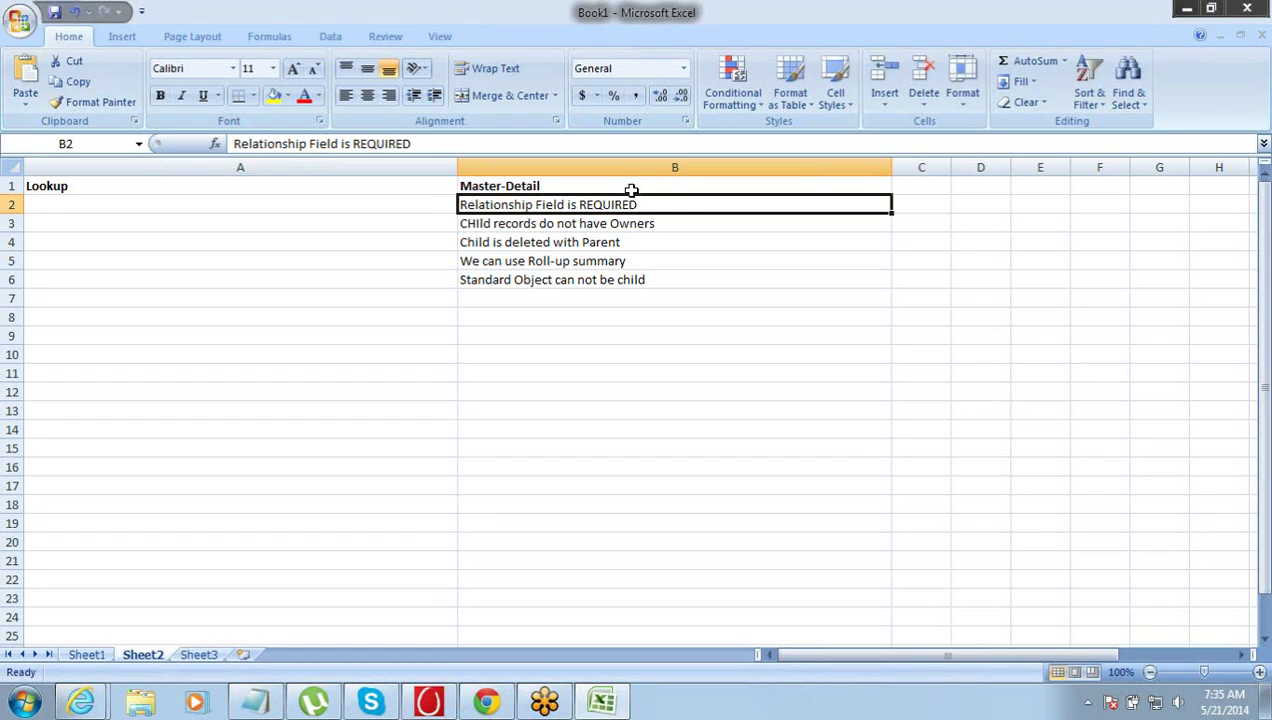
{"action": "left_click_drag", "start_coordinate": [627, 181], "coordinate": [621, 285]}
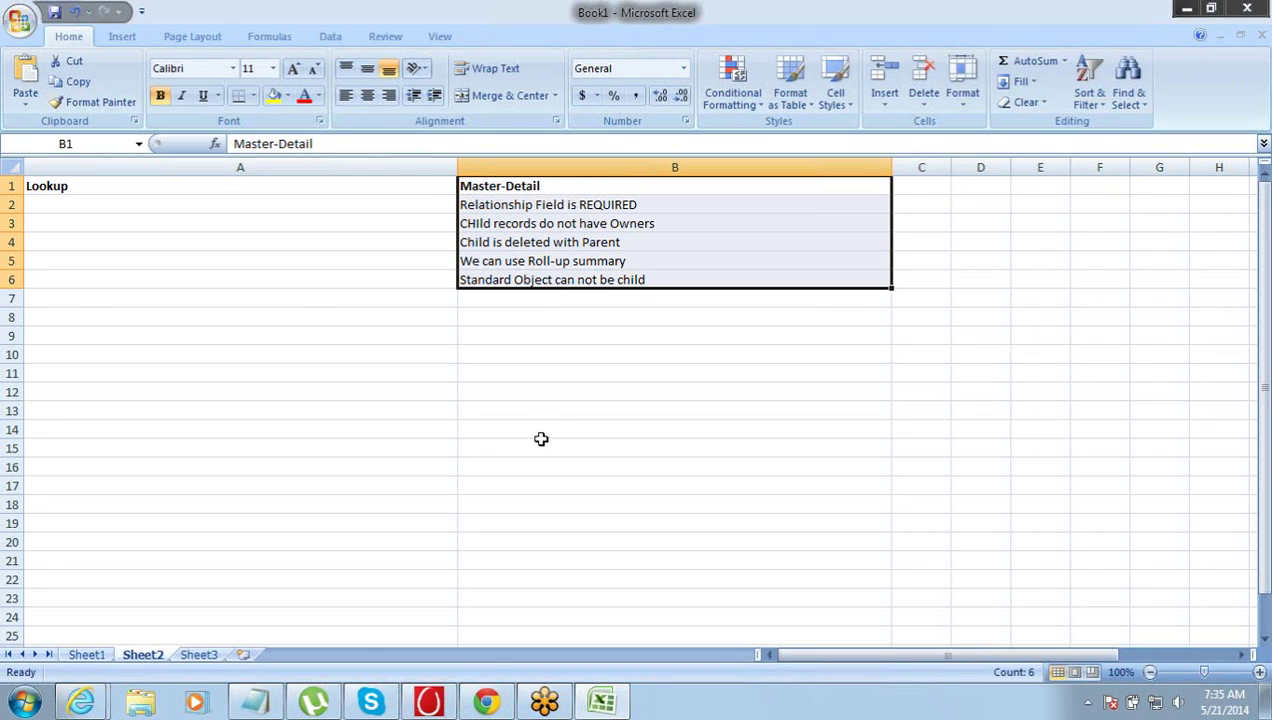
Step: Switch back to Salesforce in Chrome and open the list of custom objects in Setup
{"action": "mouse_move", "coordinate": [486, 702]}
{"action": "left_click", "coordinate": [486, 597]}
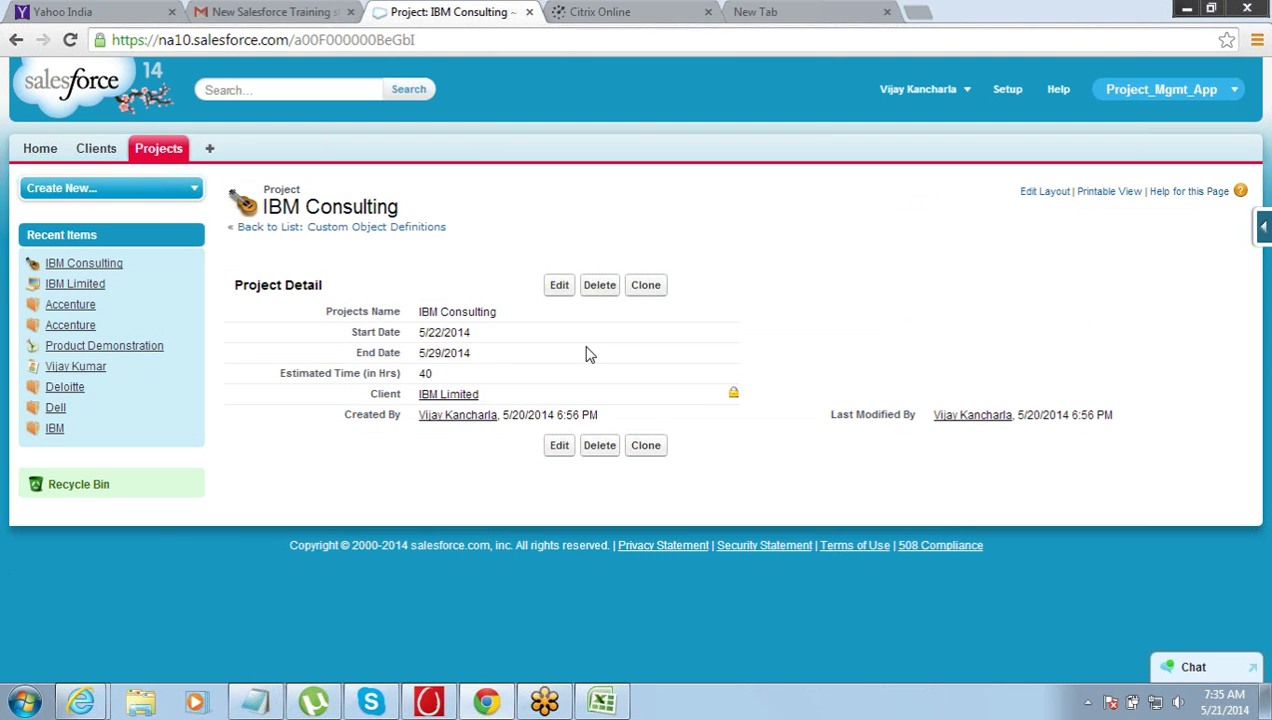
{"action": "left_click", "coordinate": [1008, 91]}
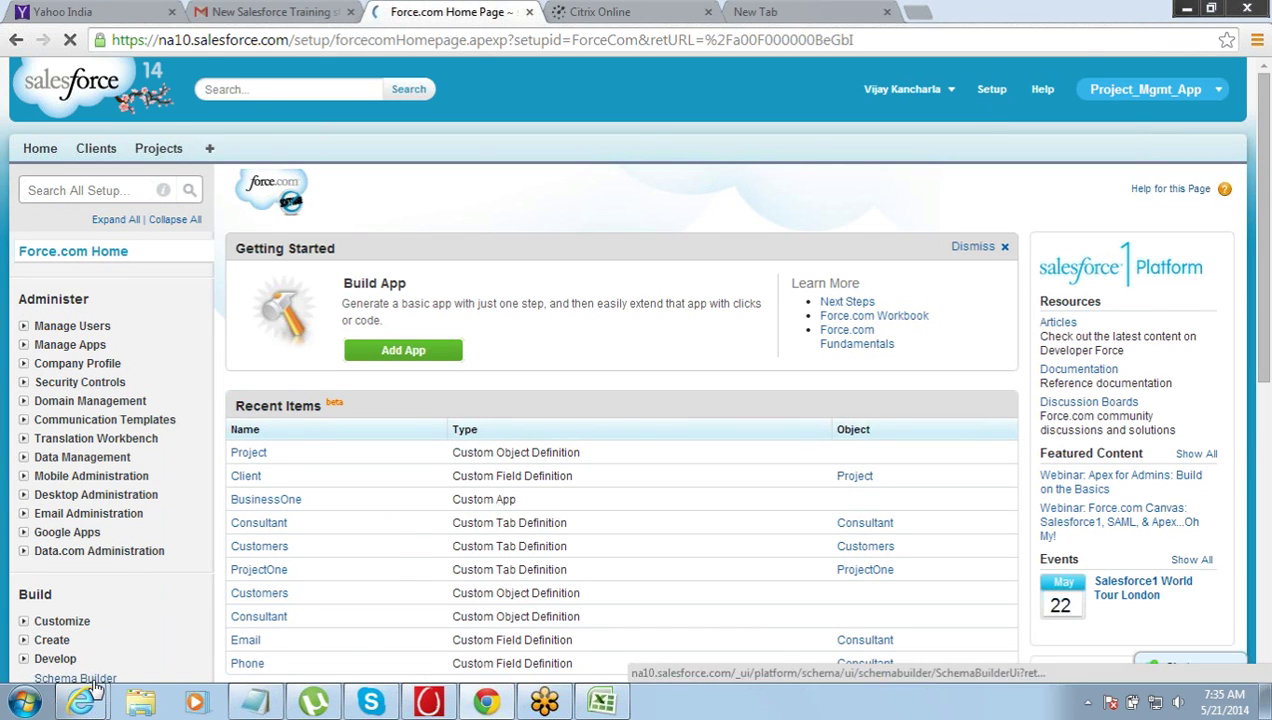
{"action": "left_click", "coordinate": [24, 641]}
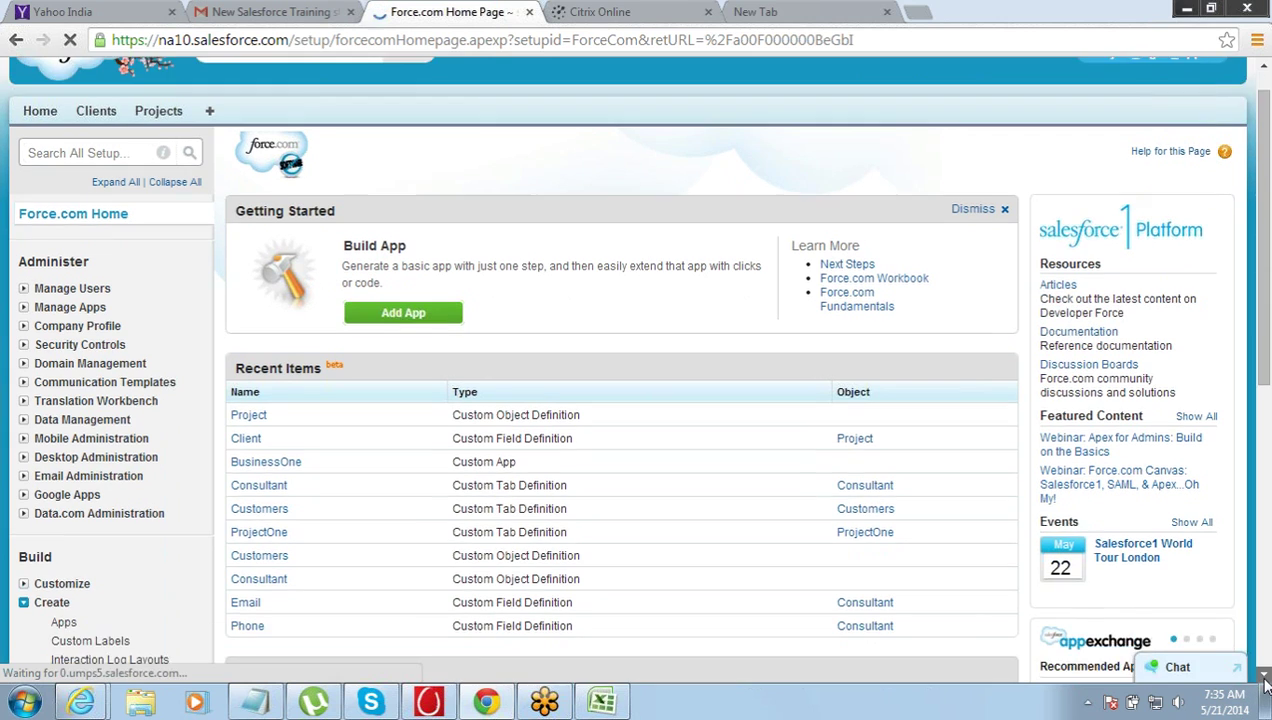
{"action": "scroll", "coordinate": [592, 566], "scroll_direction": "down", "scroll_amount": 3}
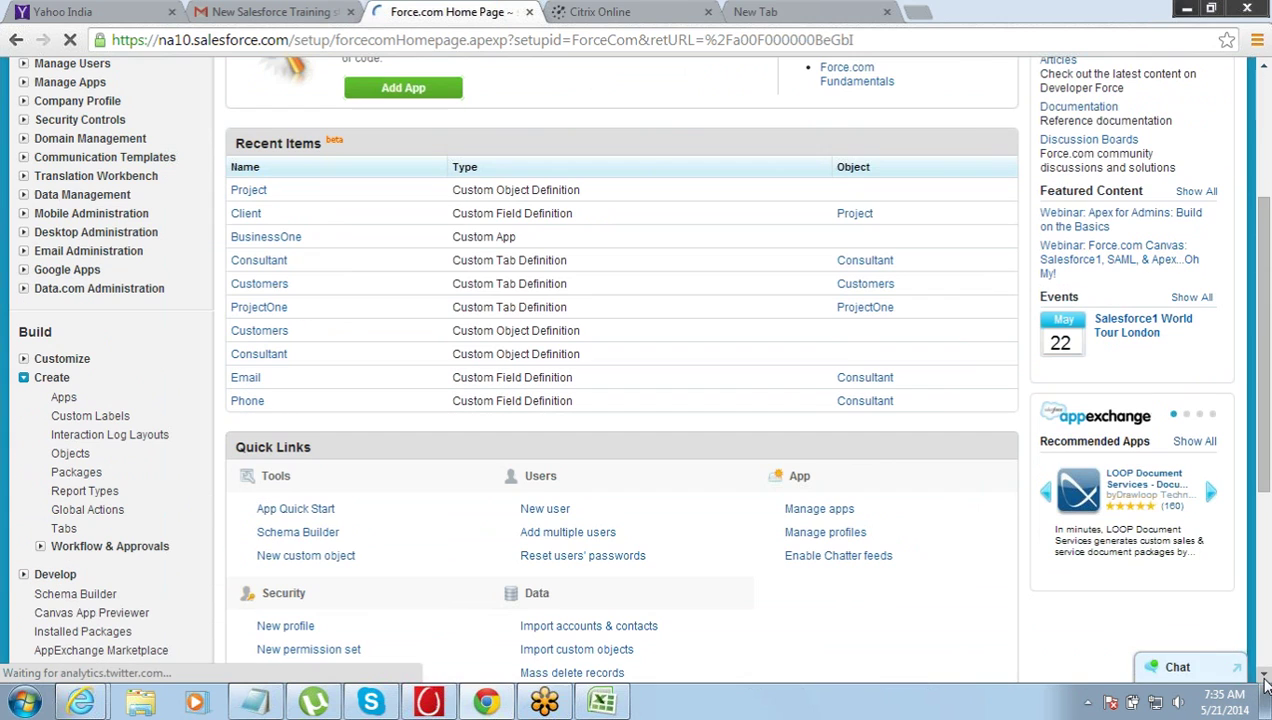
{"action": "left_click", "coordinate": [70, 454]}
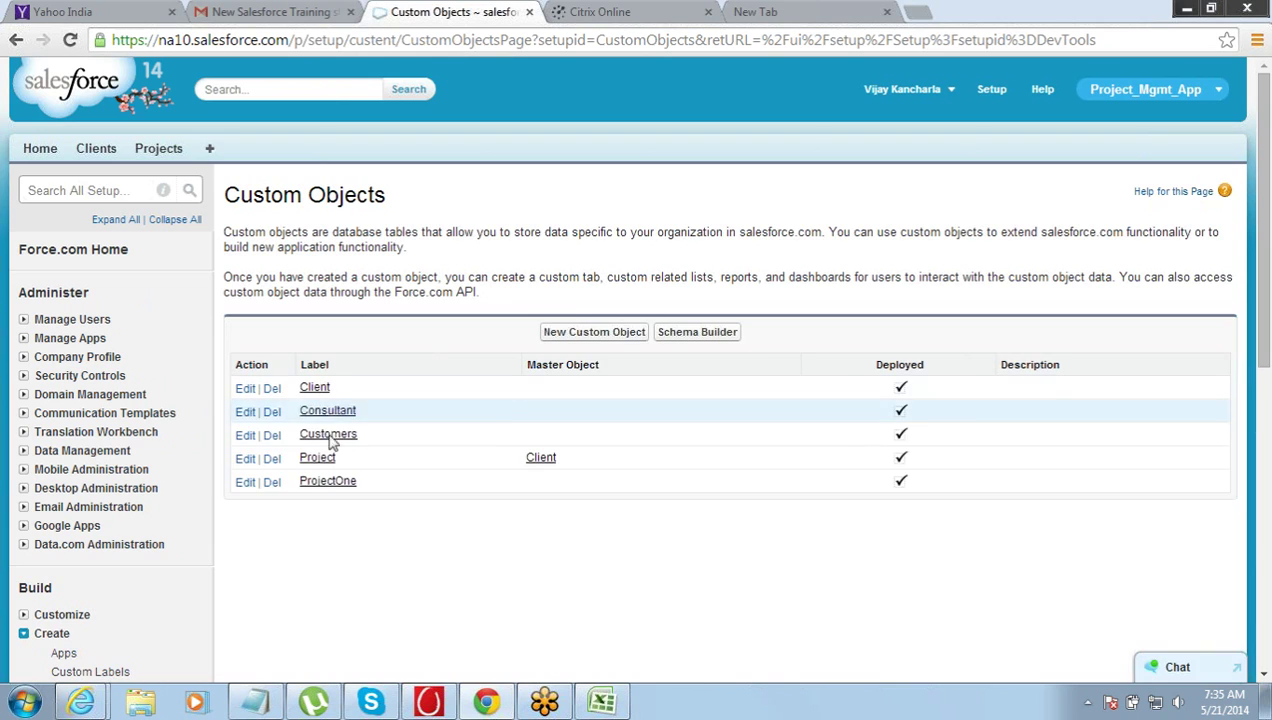
Step: Open the Project custom object and start a new custom field under its custom fields and relationships
{"action": "left_click", "coordinate": [318, 462]}
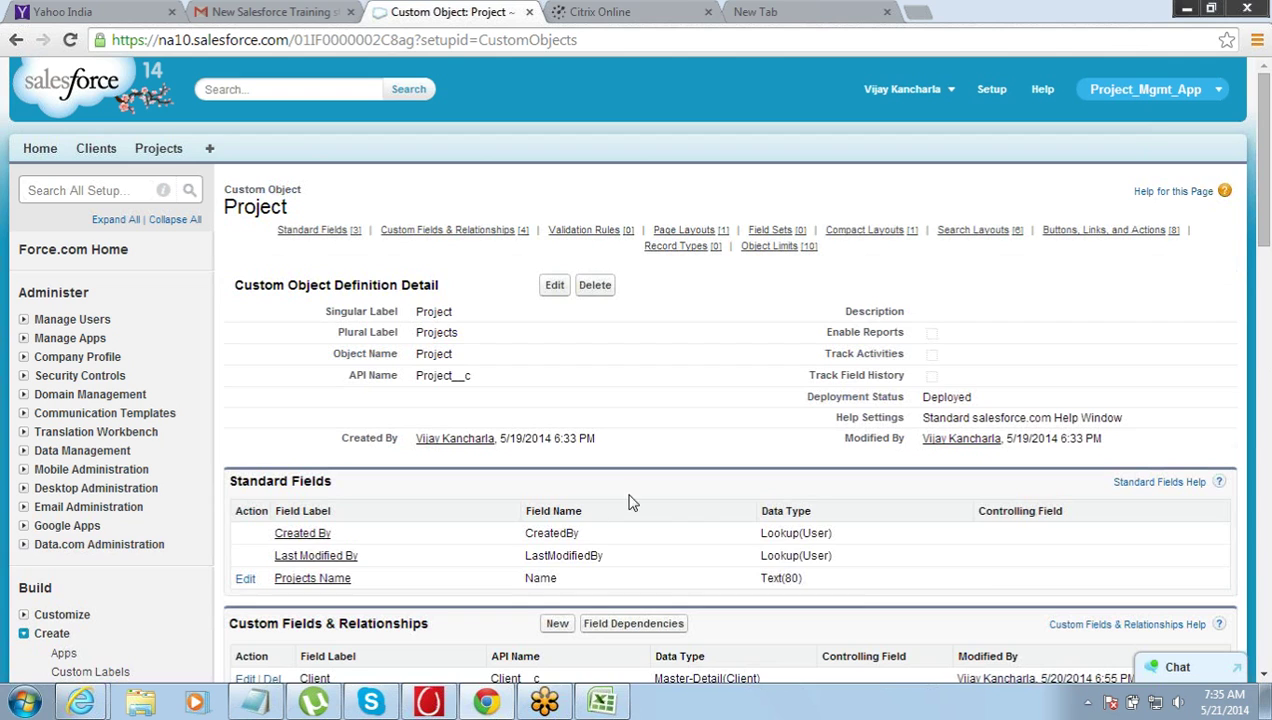
{"action": "scroll", "coordinate": [1265, 680], "scroll_direction": "down", "scroll_amount": 3}
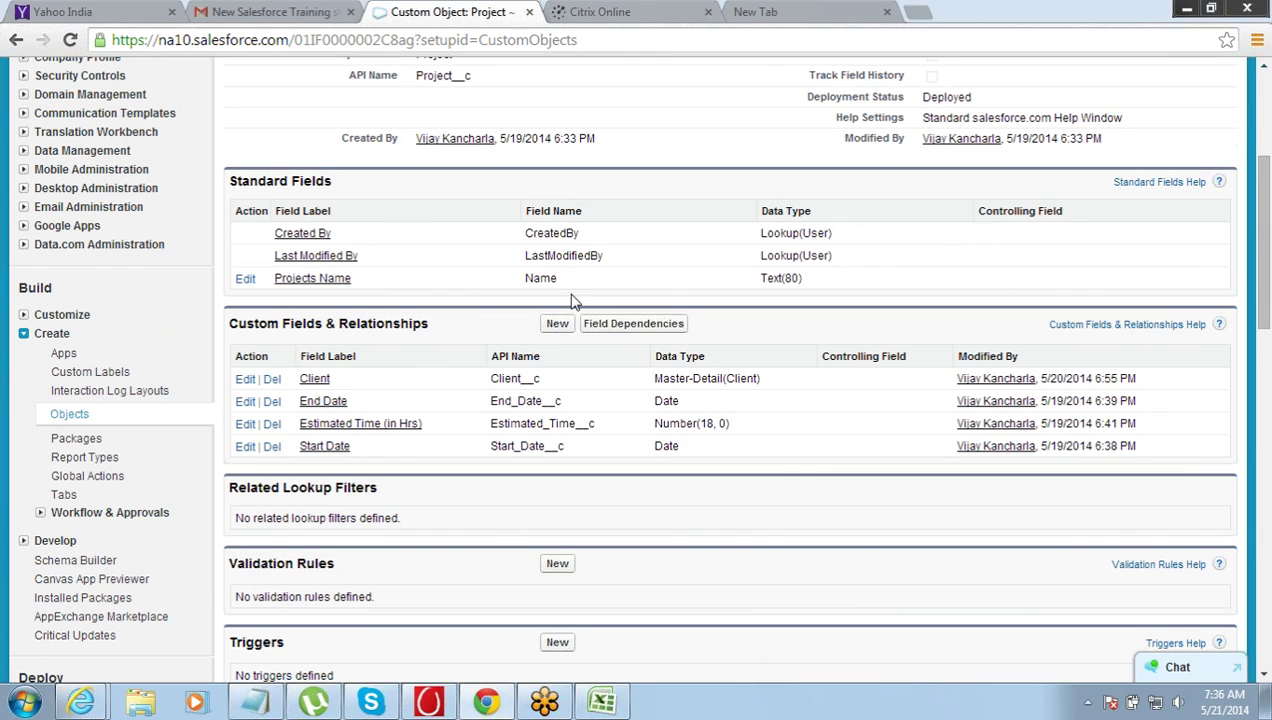
{"action": "left_click", "coordinate": [557, 324]}
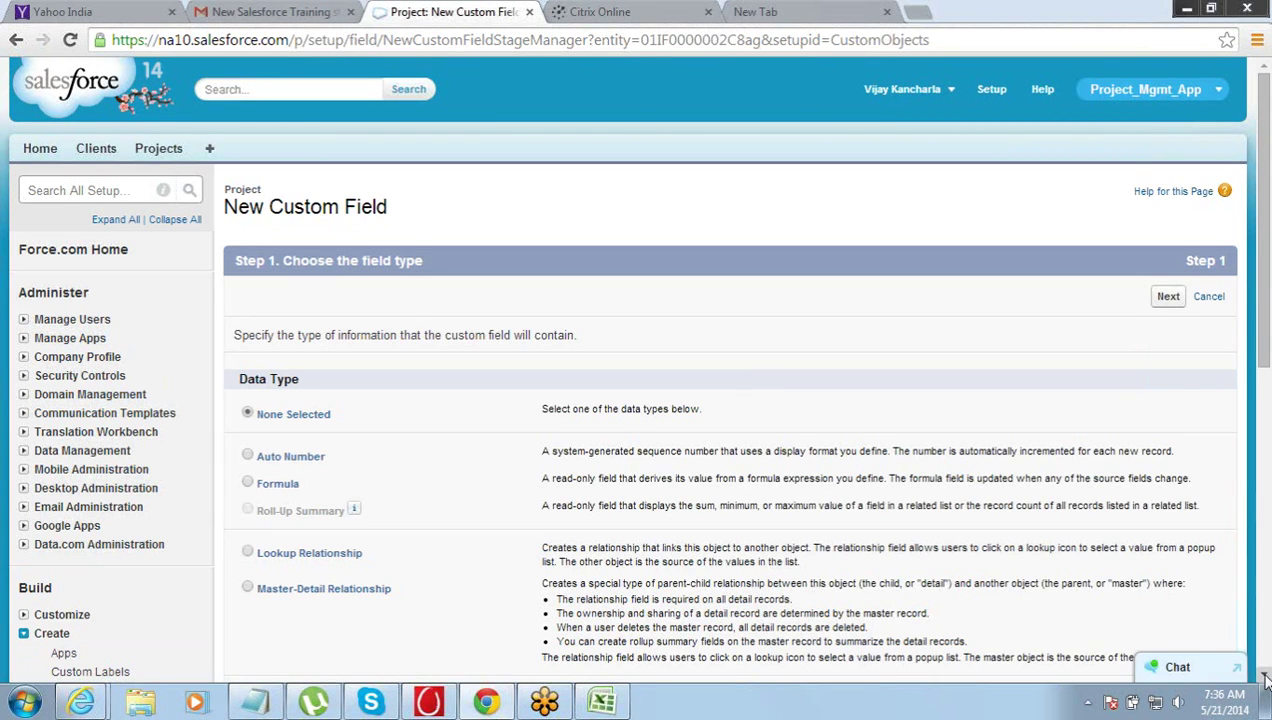
Step: Highlight the Lookup Relationship and Master-Detail Relationship descriptions in the field type list to compare the two relationship types
{"action": "scroll", "coordinate": [1070, 590], "scroll_direction": "down", "scroll_amount": 2}
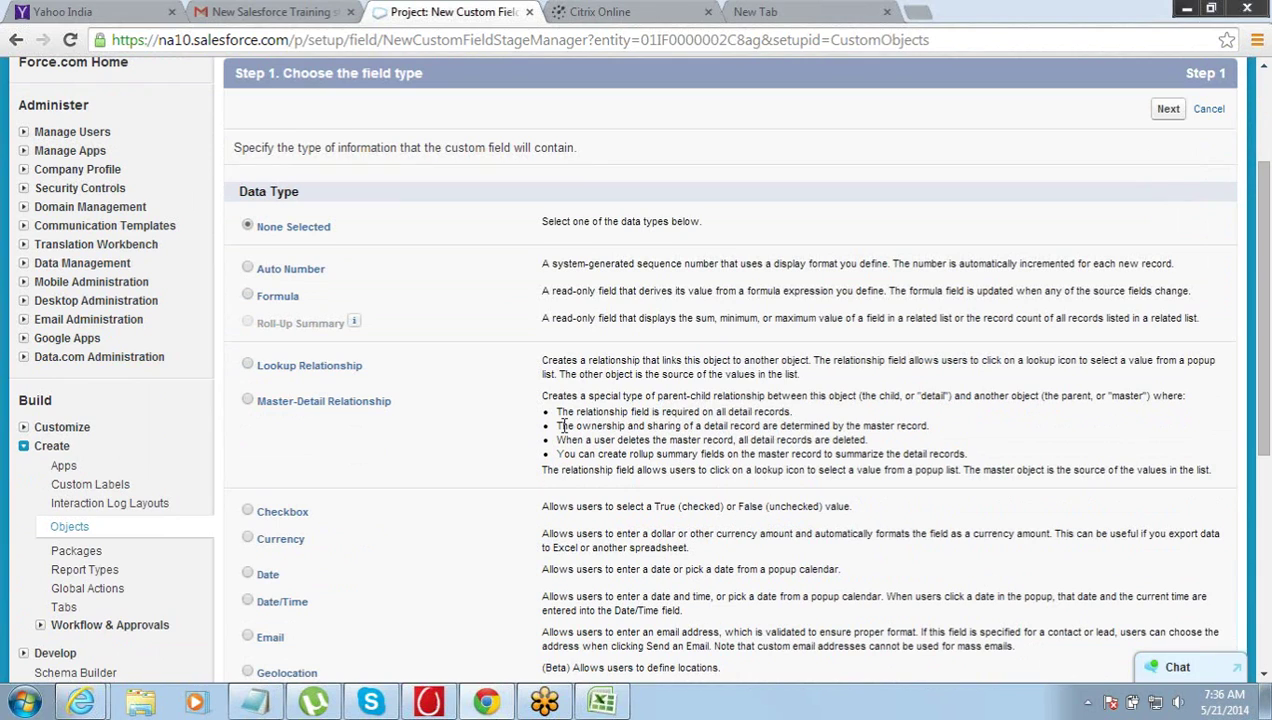
{"action": "left_click_drag", "start_coordinate": [542, 362], "coordinate": [632, 376]}
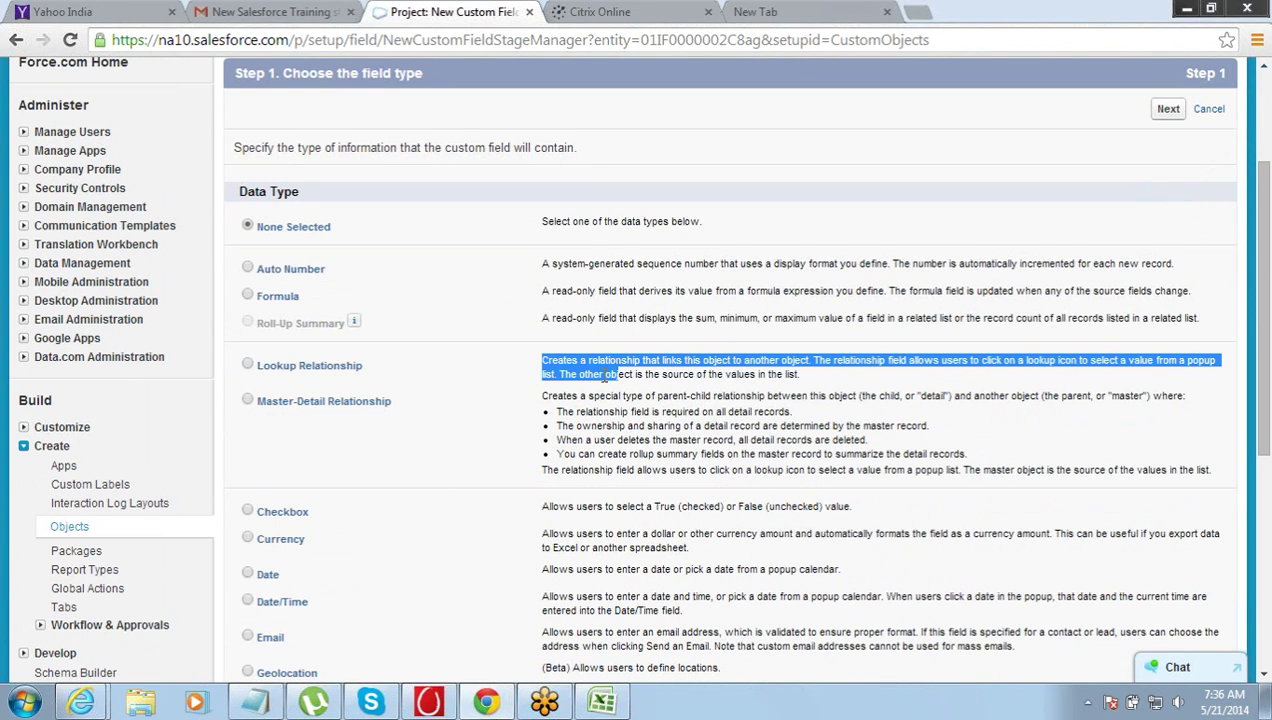
{"action": "left_click_drag", "start_coordinate": [545, 397], "coordinate": [703, 472]}
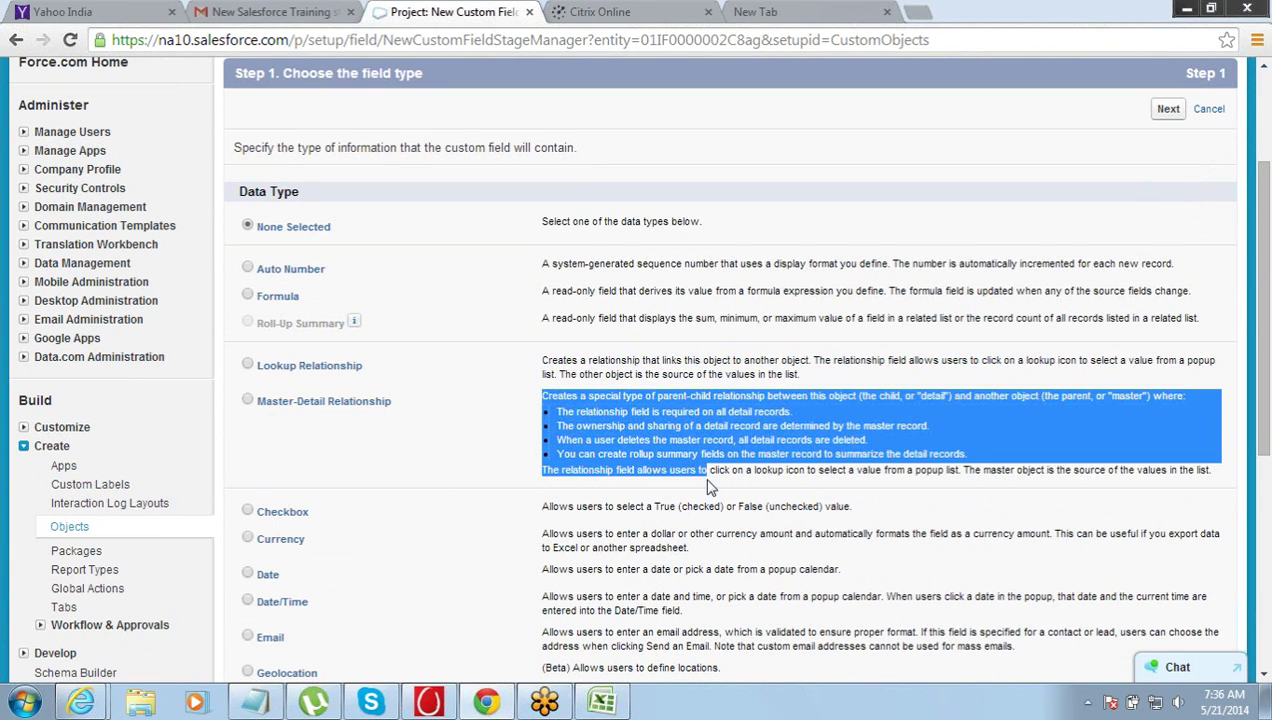
{"action": "left_click", "coordinate": [707, 478]}
{"action": "left_click_drag", "start_coordinate": [542, 396], "coordinate": [757, 470]}
{"action": "left_click", "coordinate": [757, 470]}
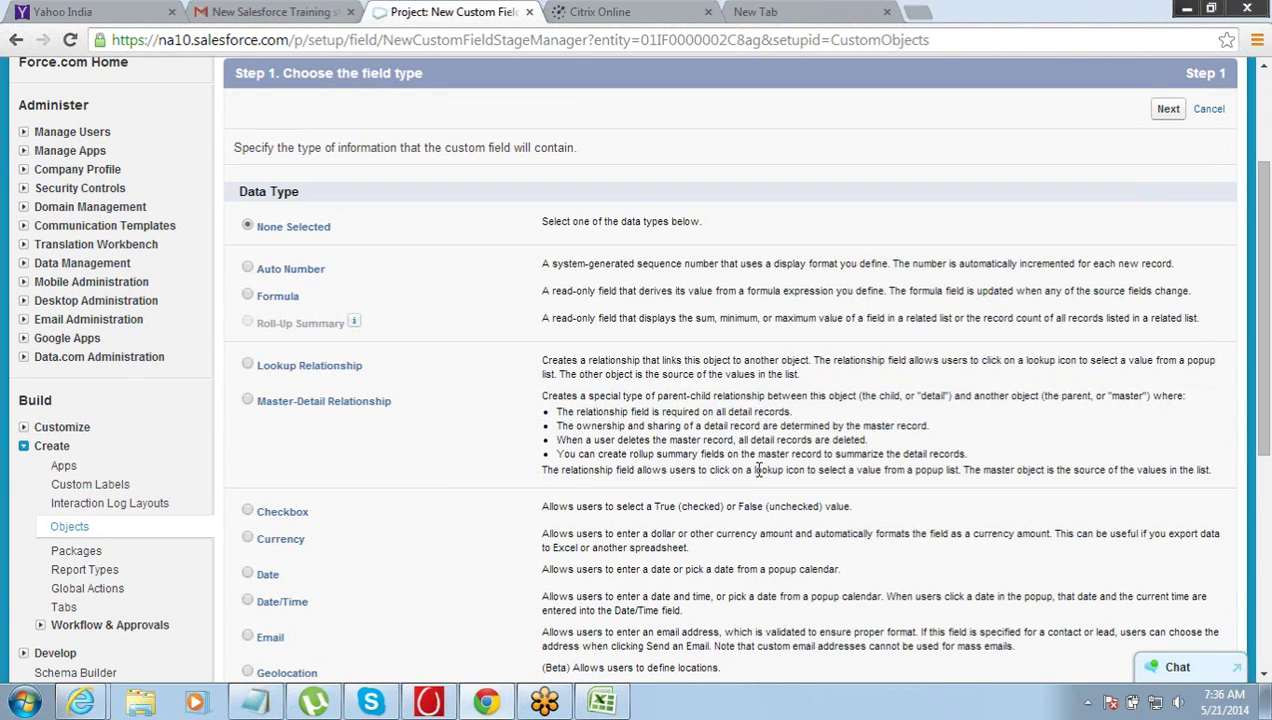